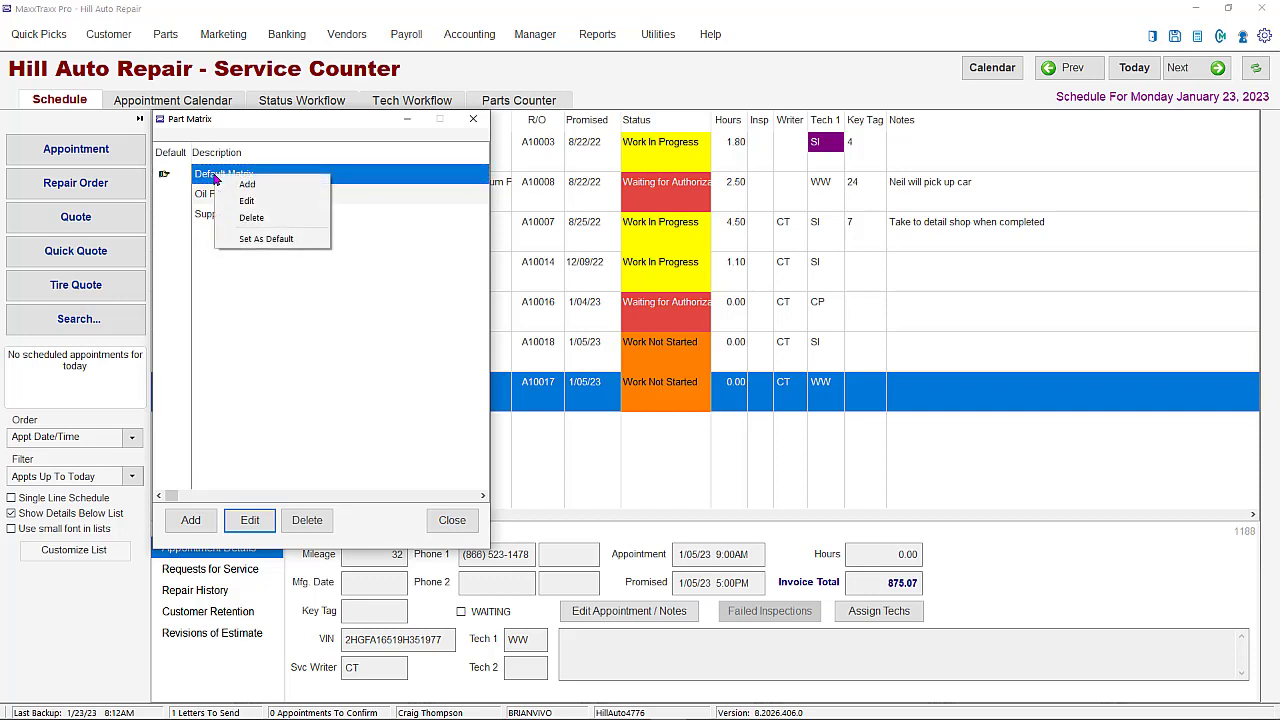
# Set Default Matrix as the default part matrix and review its starting cost tiers and Price A settings without changing them.
pyautogui.click(286, 240)
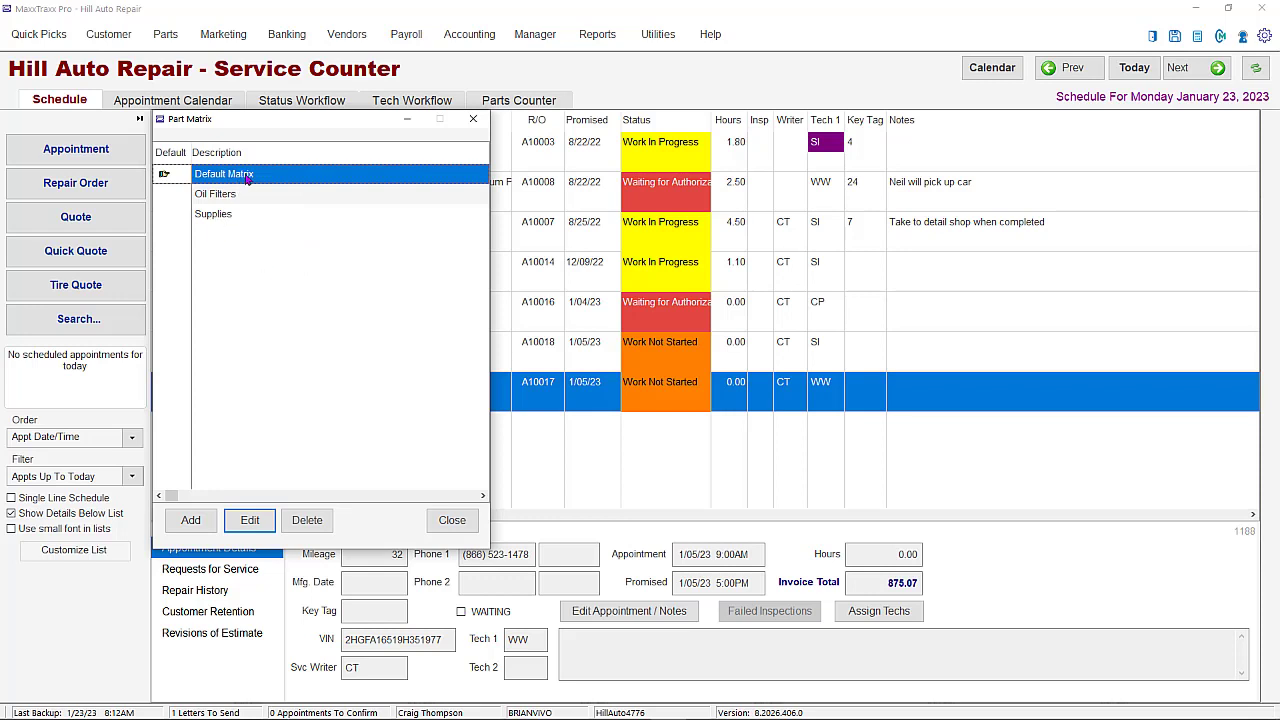
pyautogui.click(256, 522)
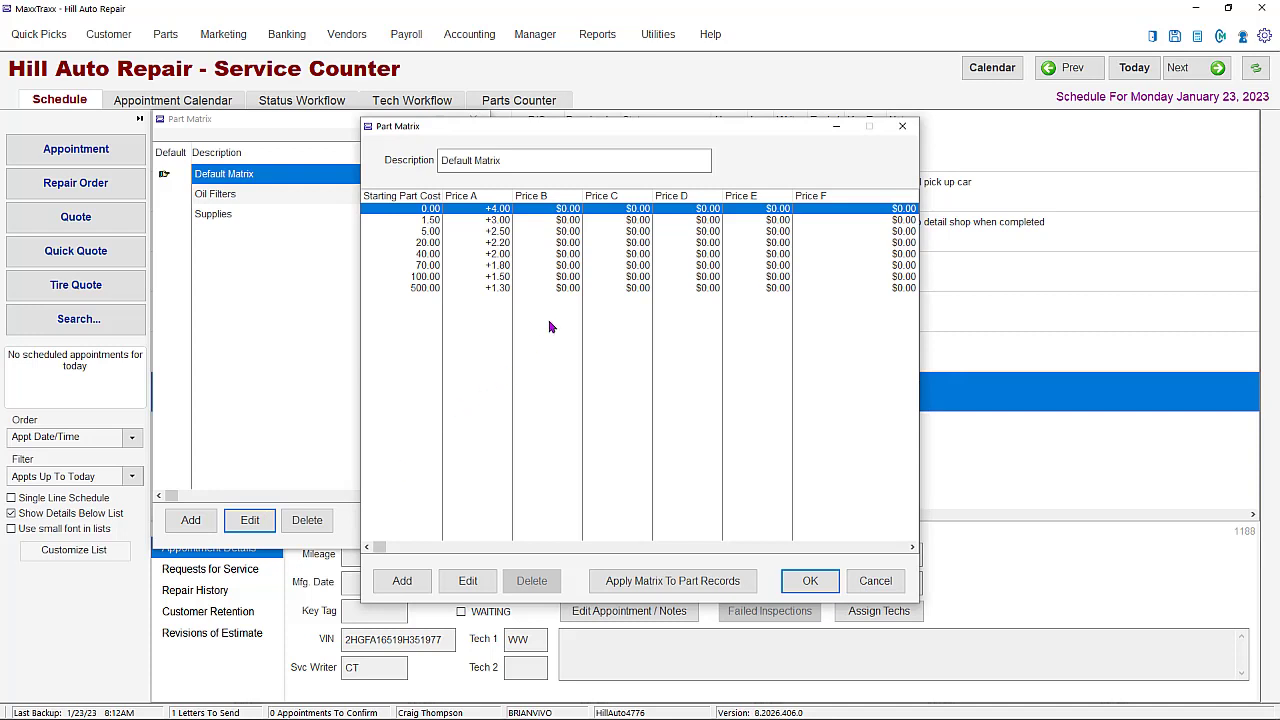
pyautogui.doubleClick(467, 212)
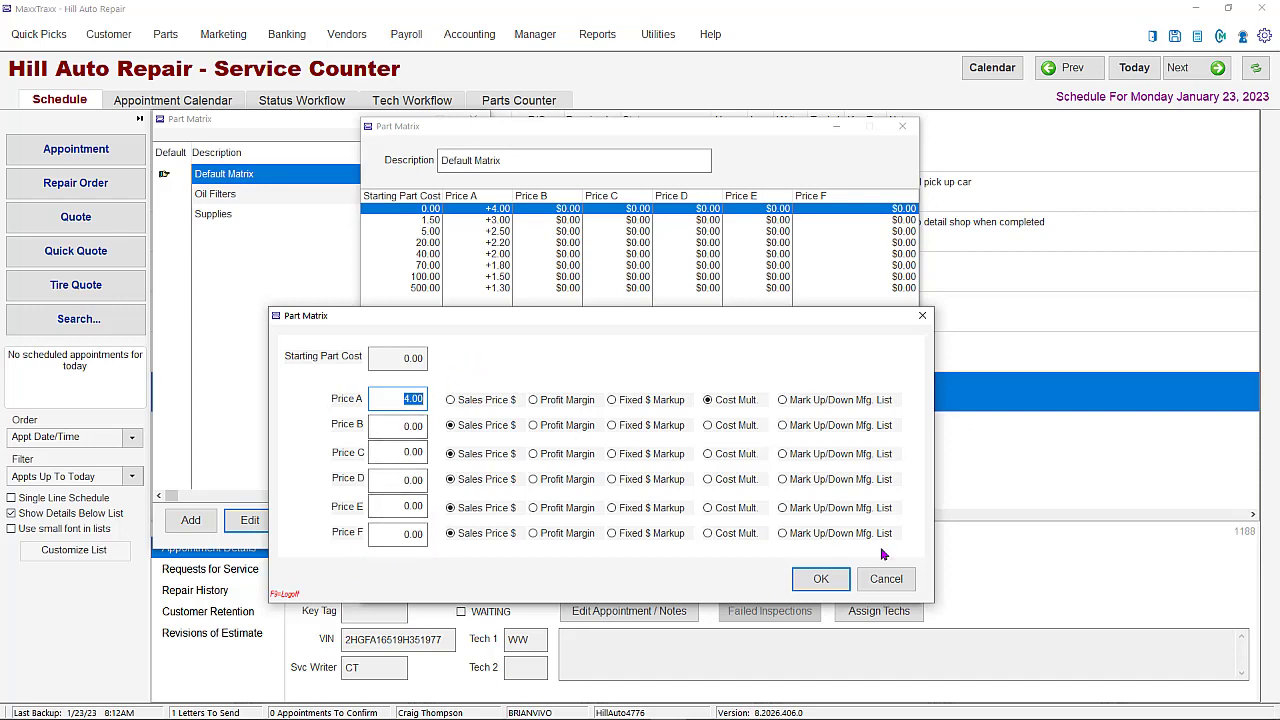
pyautogui.click(900, 585)
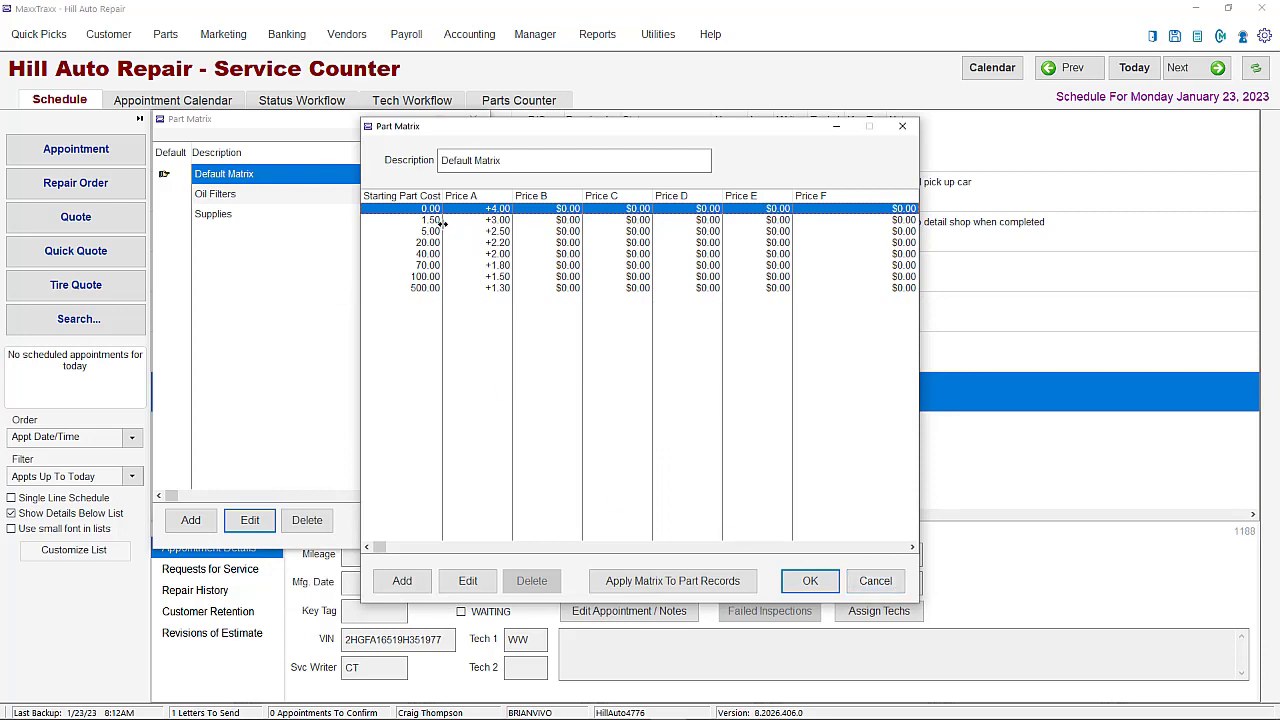
pyautogui.click(496, 222)
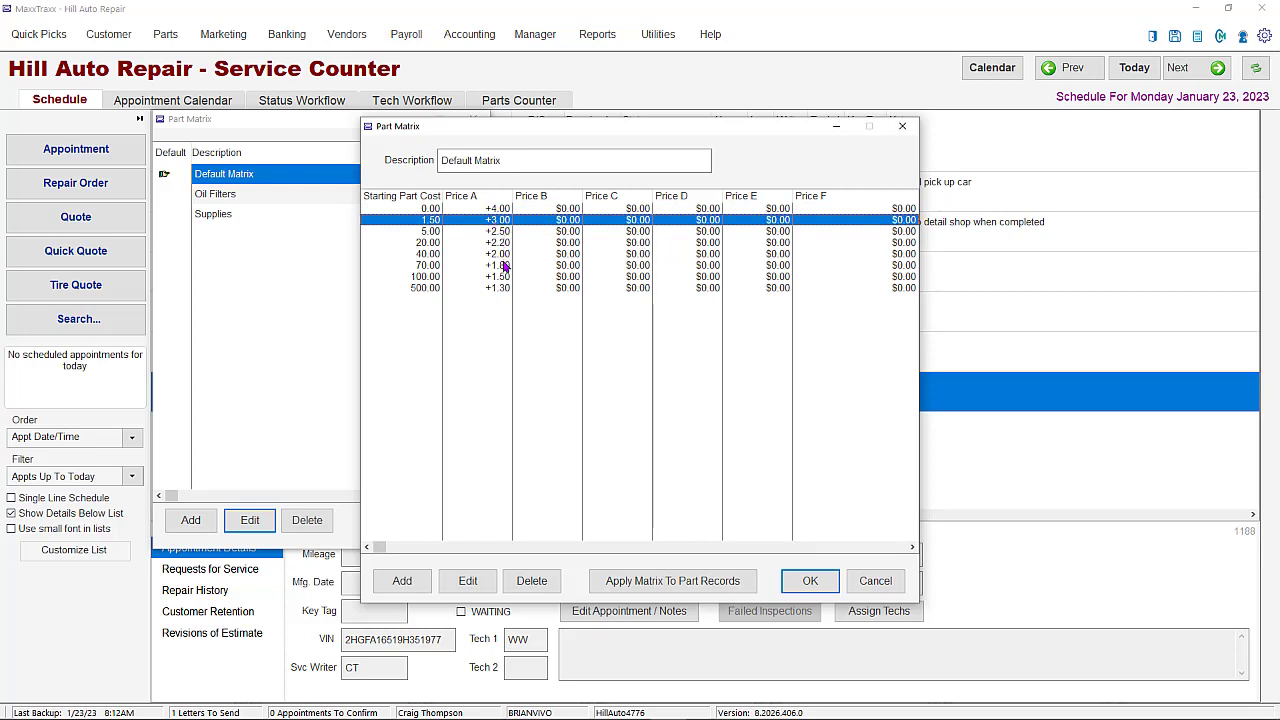
pyautogui.click(424, 289)
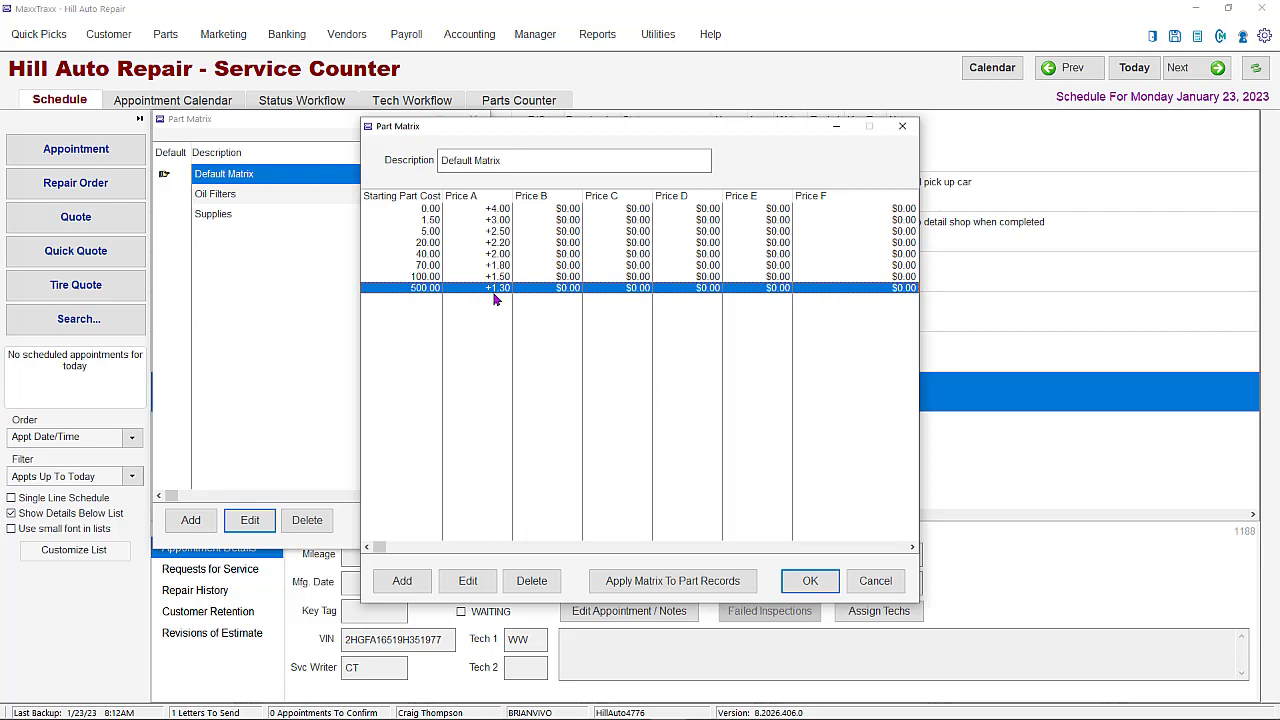
pyautogui.click(876, 583)
# Examine the Oil Filters matrix, including its starting cost tiers and how Price A is defined for the first tier.
pyautogui.doubleClick(283, 195)
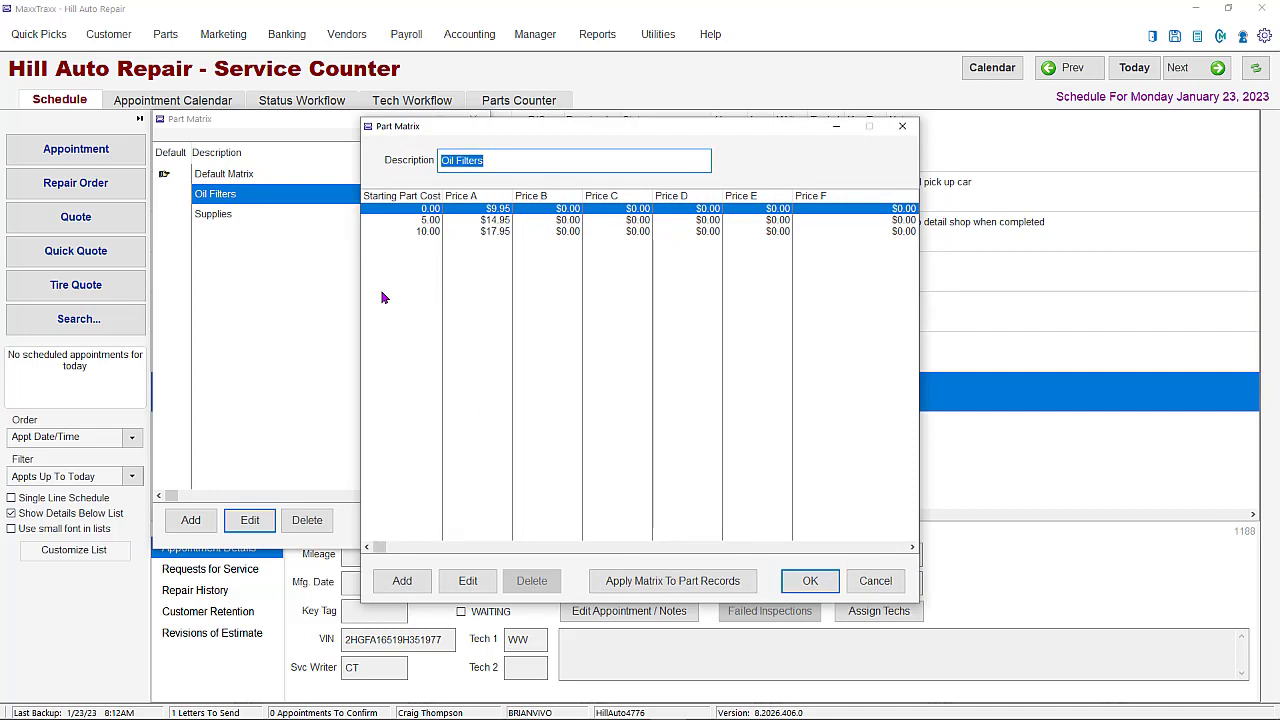
pyautogui.doubleClick(530, 215)
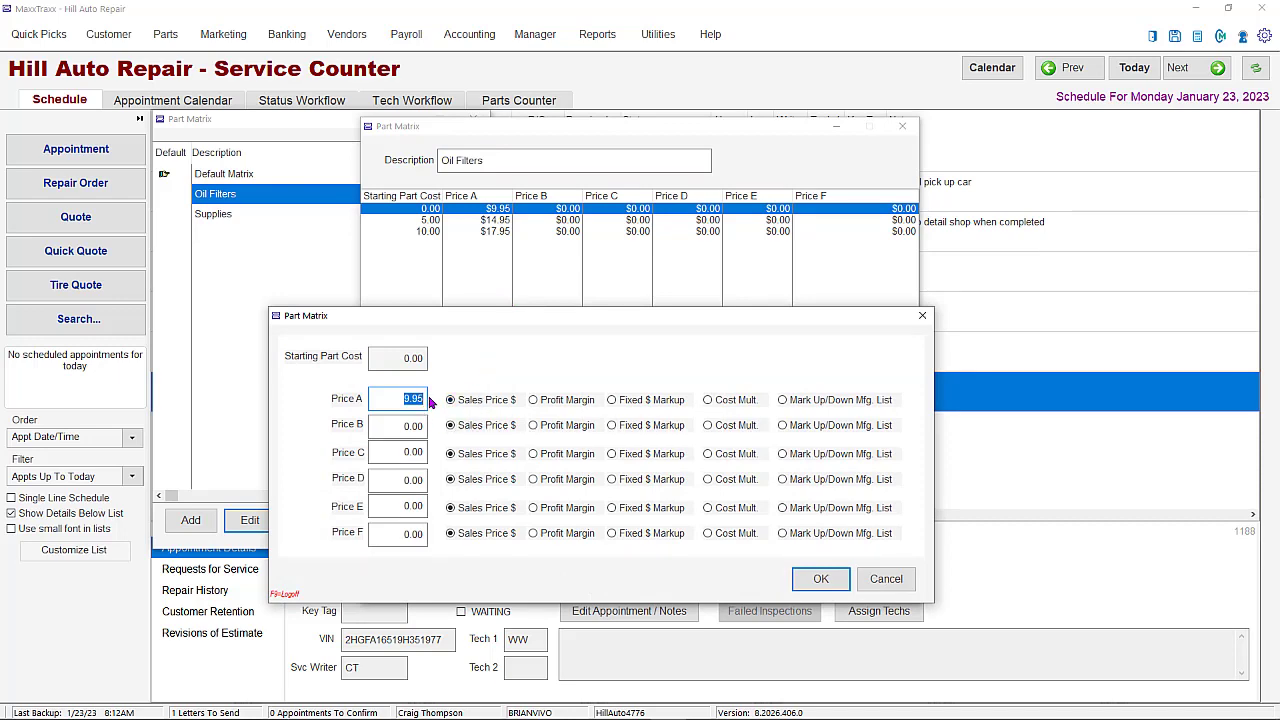
pyautogui.click(886, 579)
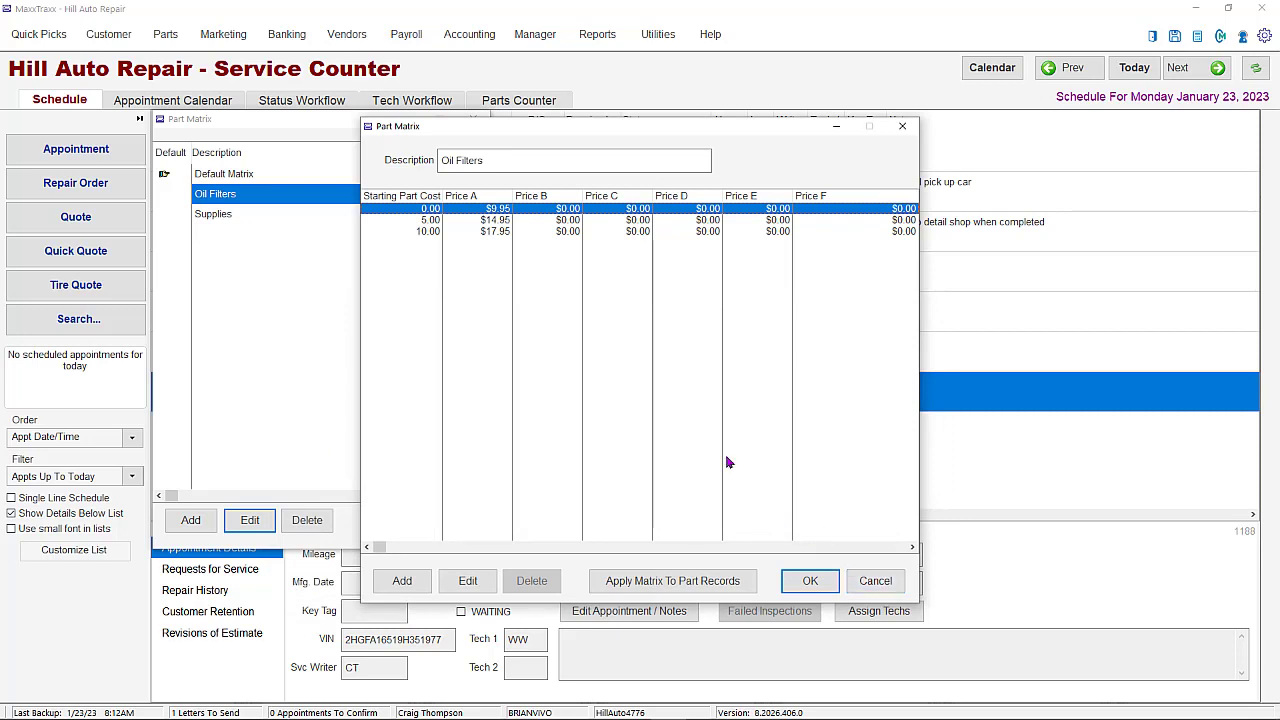
pyautogui.click(465, 224)
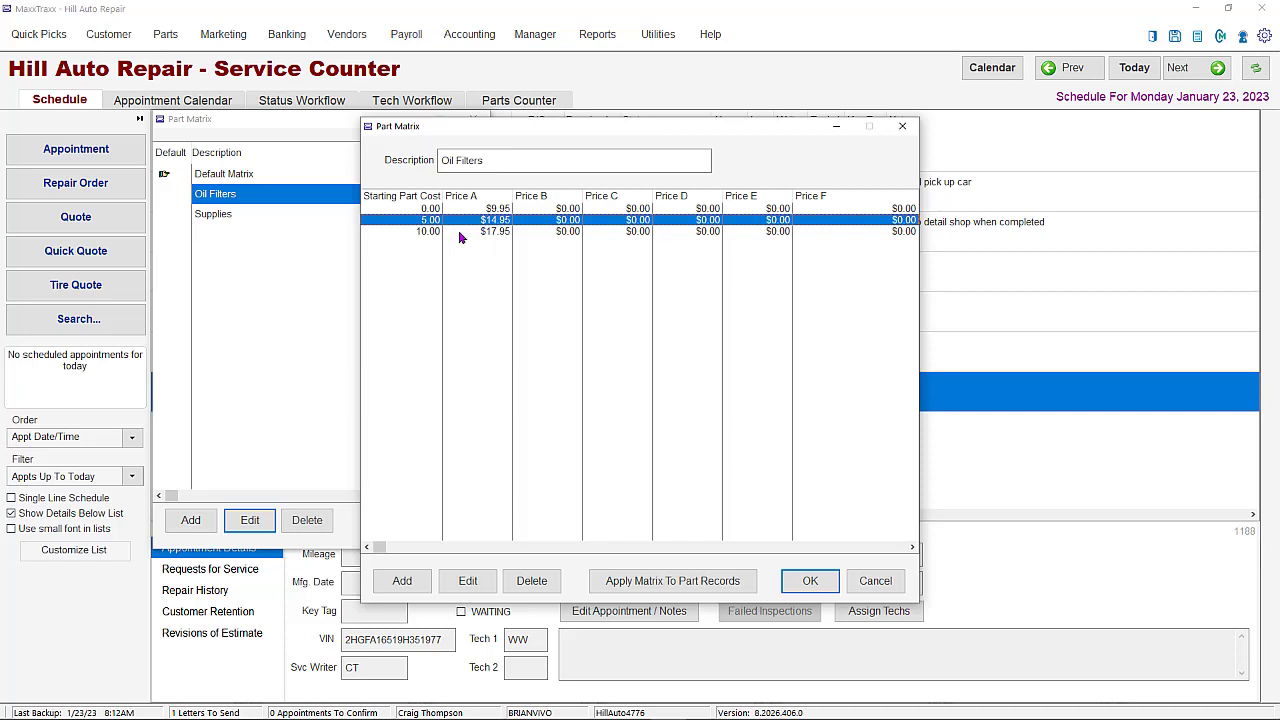
pyautogui.click(461, 232)
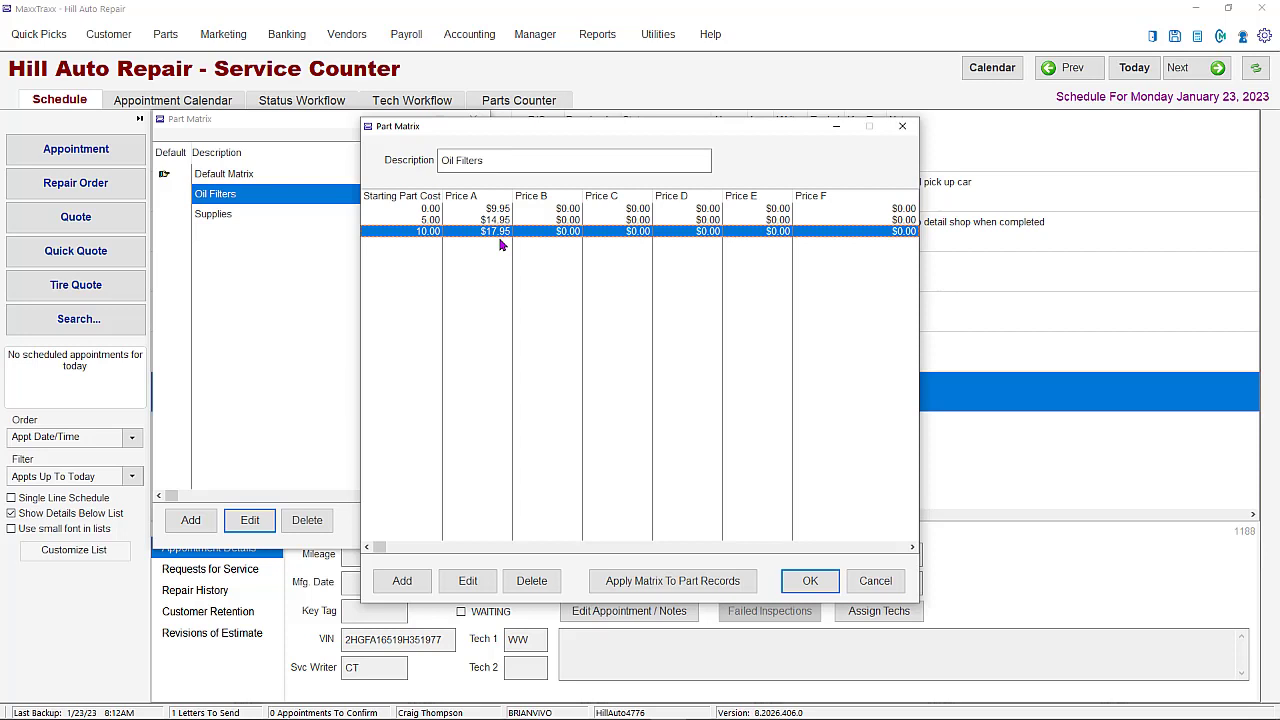
# Add an Oil Filters tier with starting part cost 15.00 and a Price A Fixed $ Markup of 4.00, and save the matrix.
pyautogui.click(412, 587)
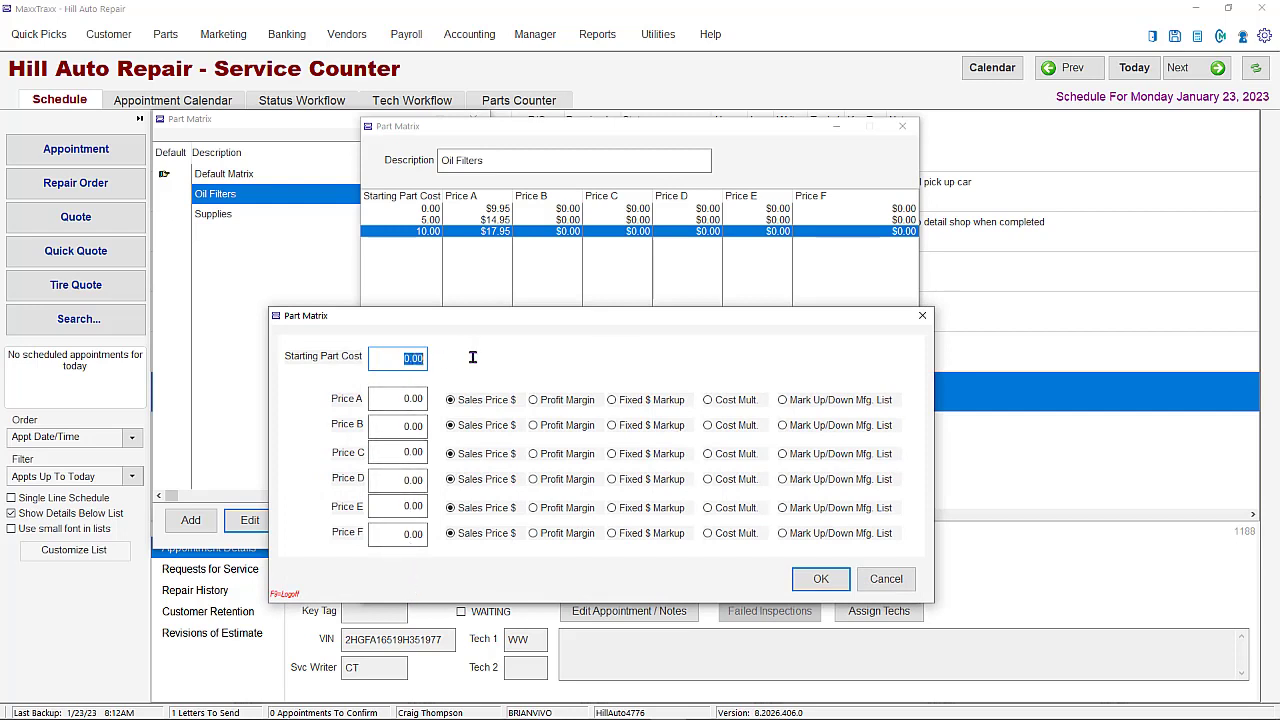
pyautogui.write('15.00')
pyautogui.click(612, 400)
pyautogui.click(410, 399)
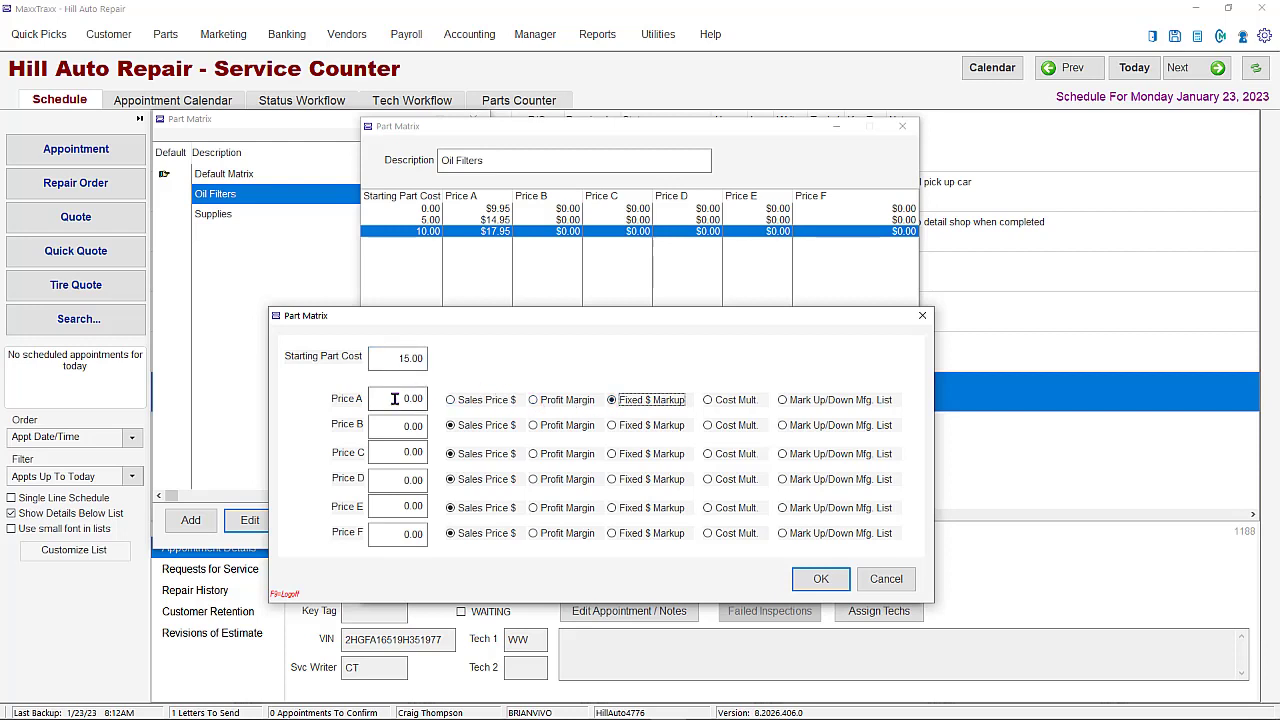
pyautogui.write('4.00')
pyautogui.click(820, 578)
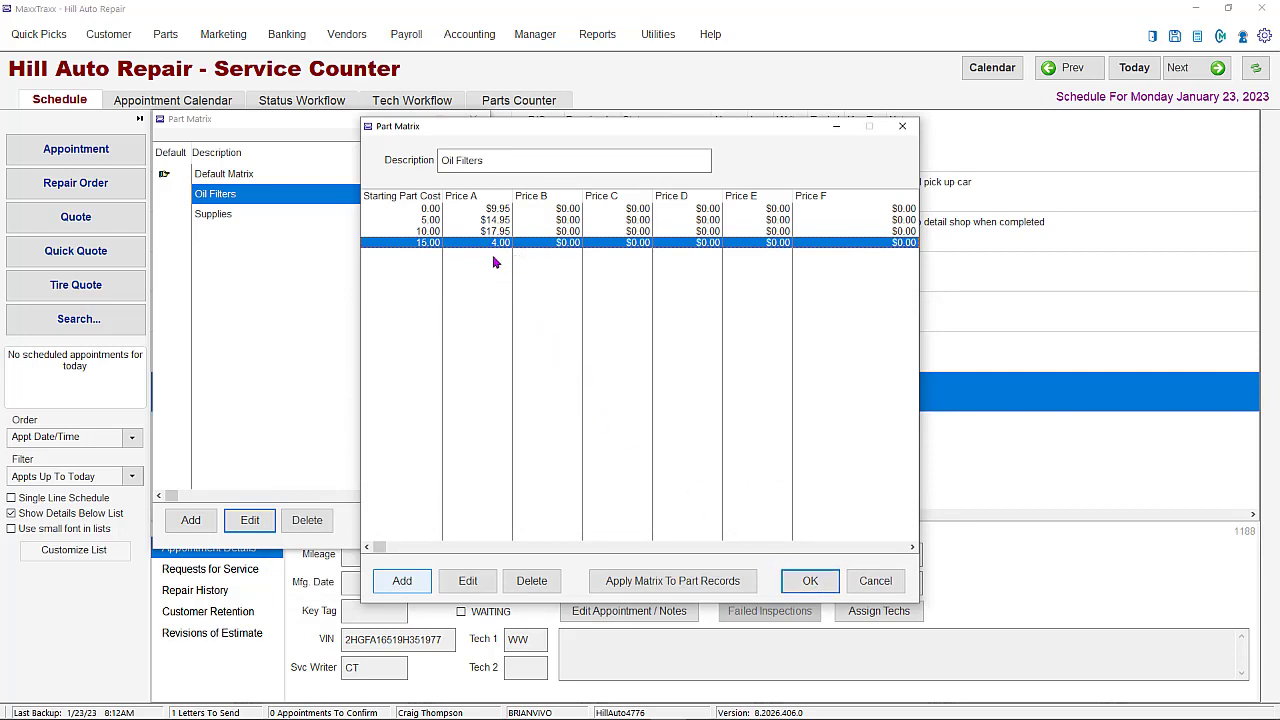
pyautogui.click(812, 583)
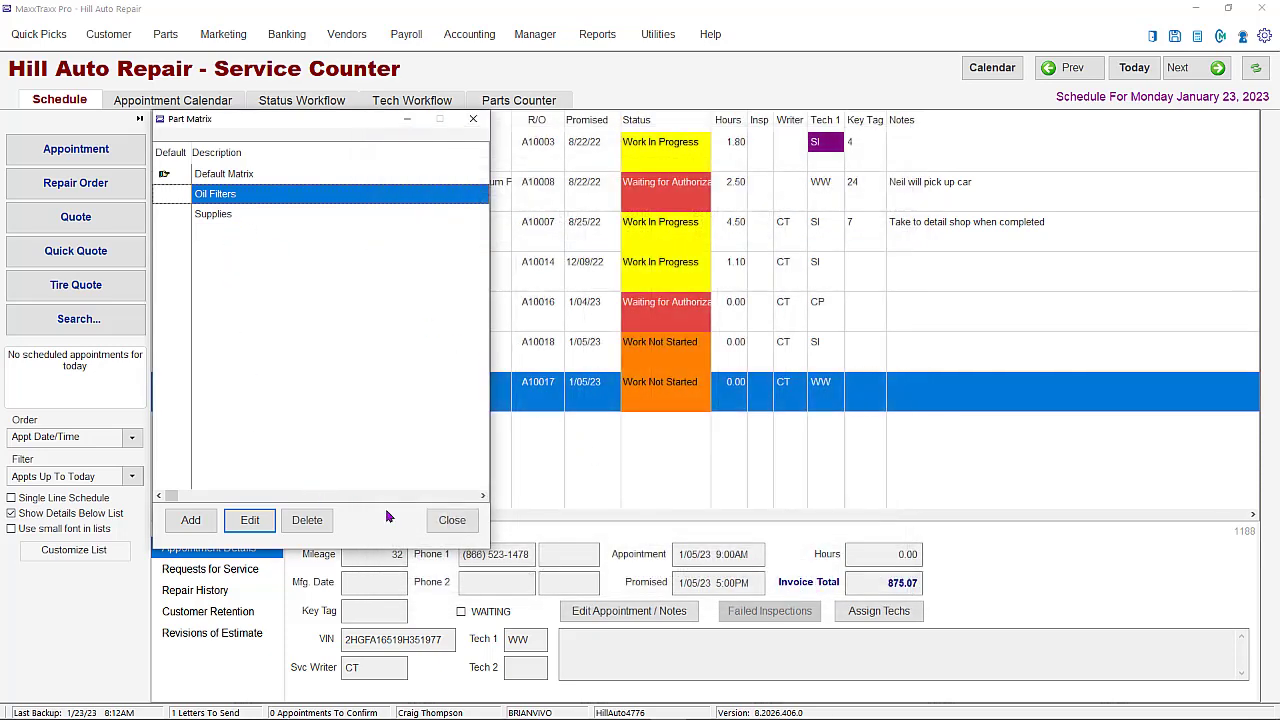
pyautogui.click(451, 520)
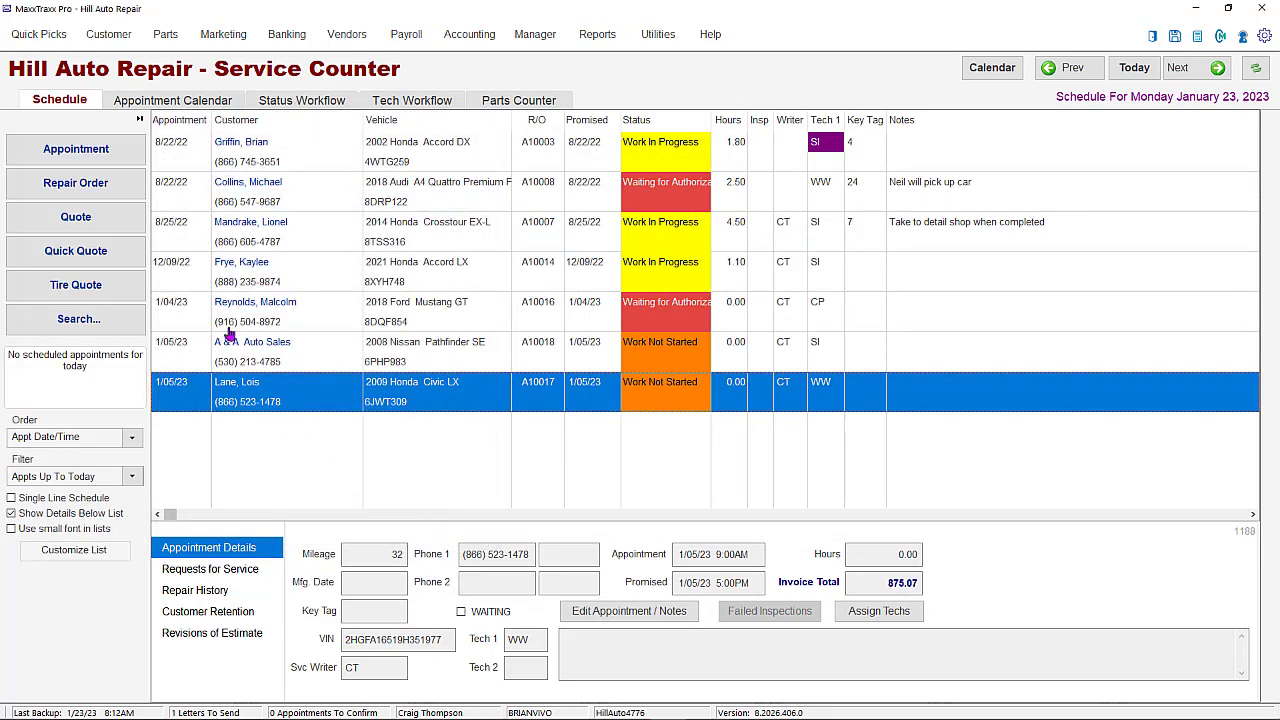
# In the parts list, enable Use Price Matrix with Default Matrix for the AC Evaporator part 02356-PF2-215AZ and save the record.
pyautogui.click(165, 34)
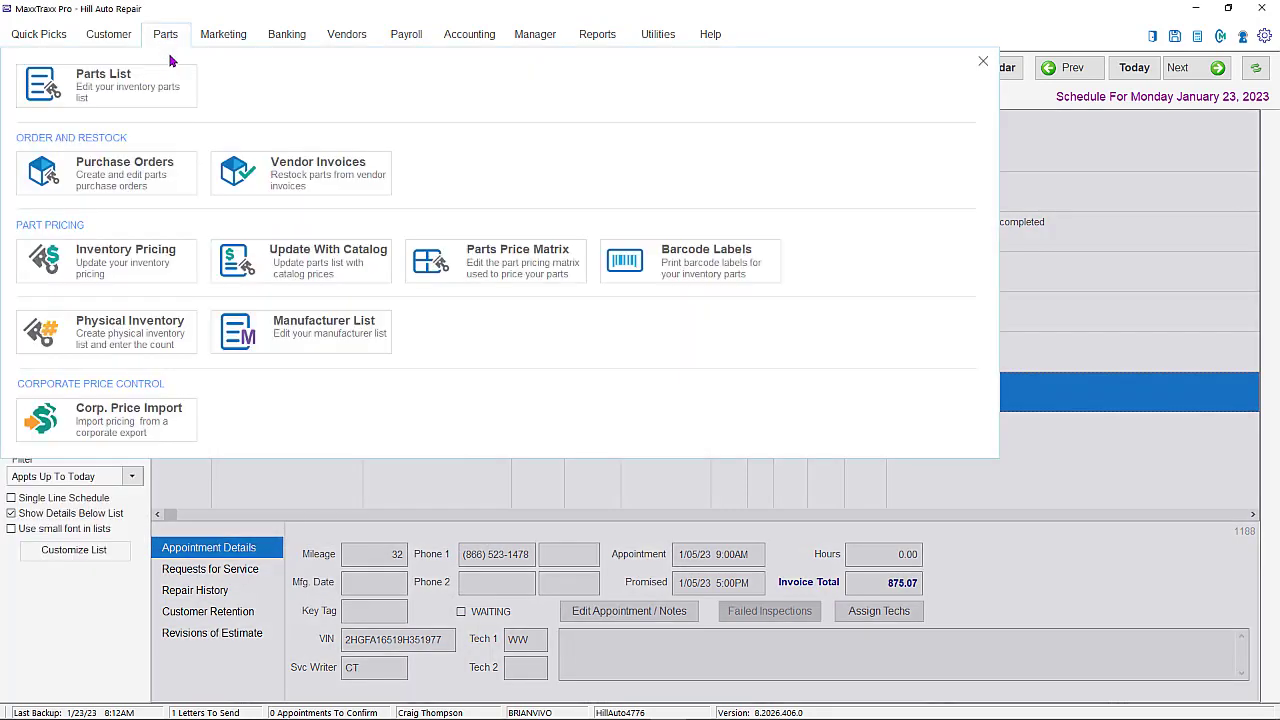
pyautogui.click(130, 91)
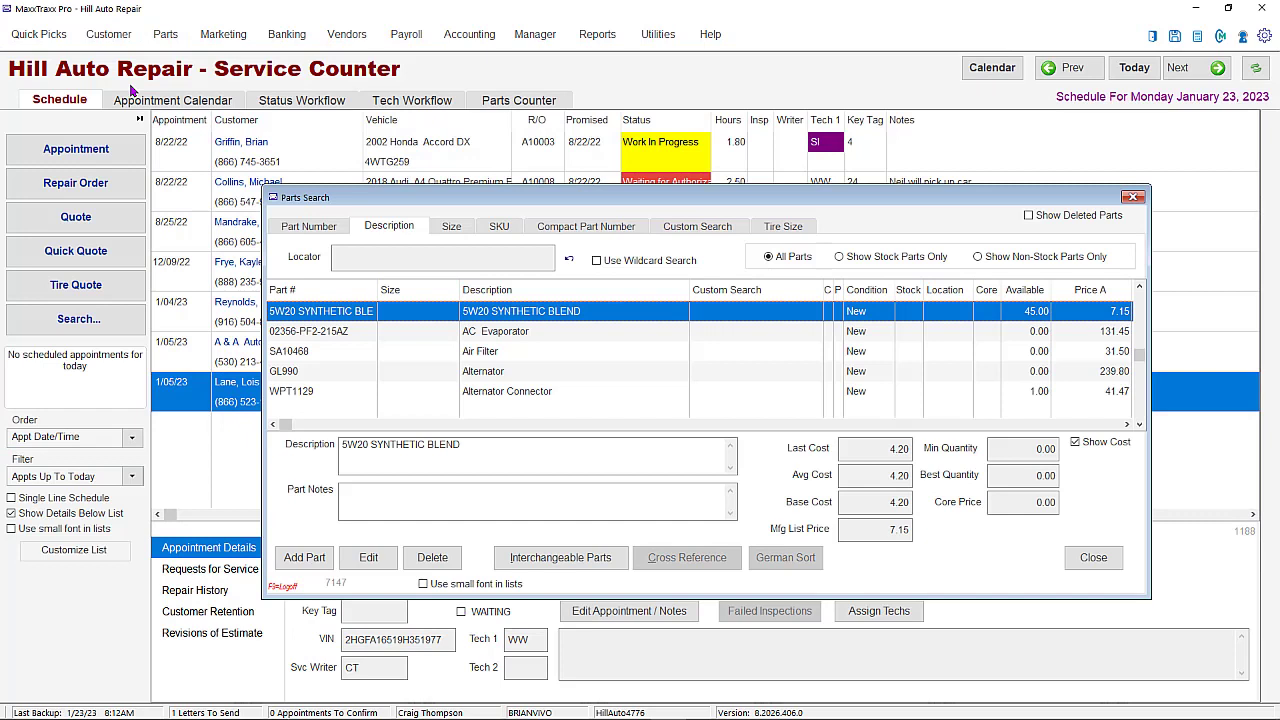
pyautogui.click(536, 332)
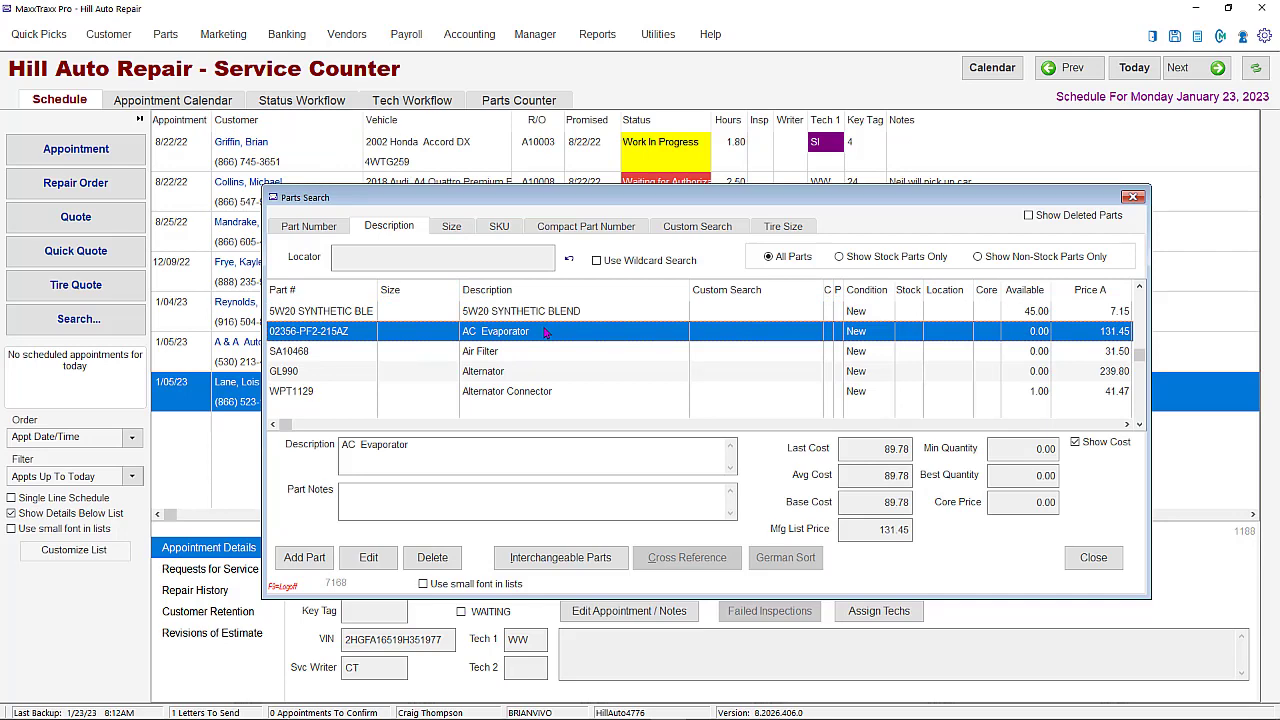
pyautogui.click(369, 558)
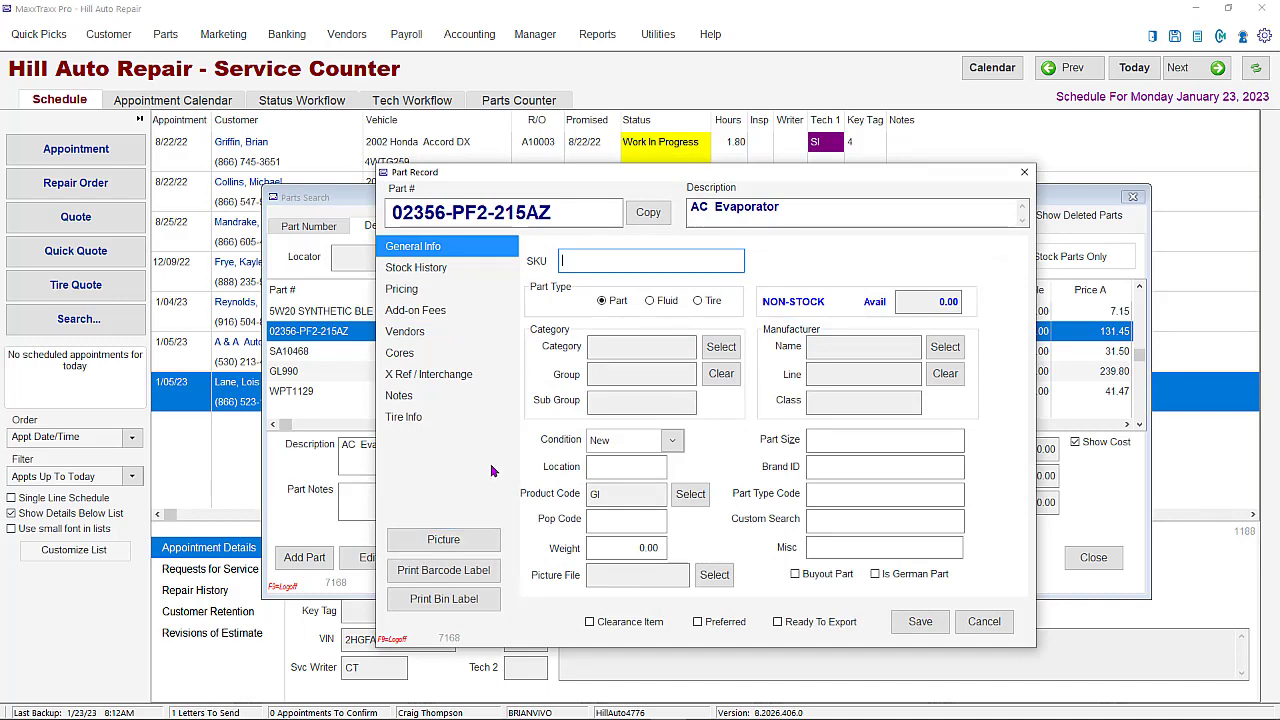
pyautogui.click(416, 290)
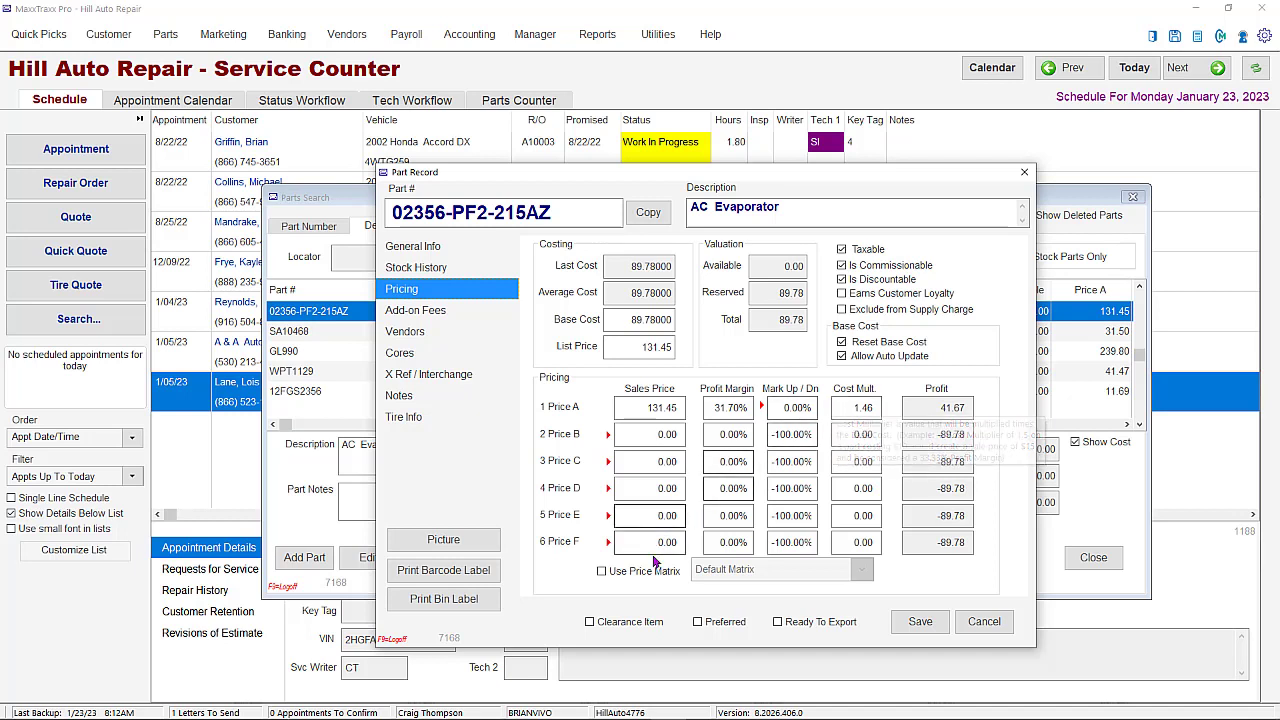
pyautogui.click(603, 572)
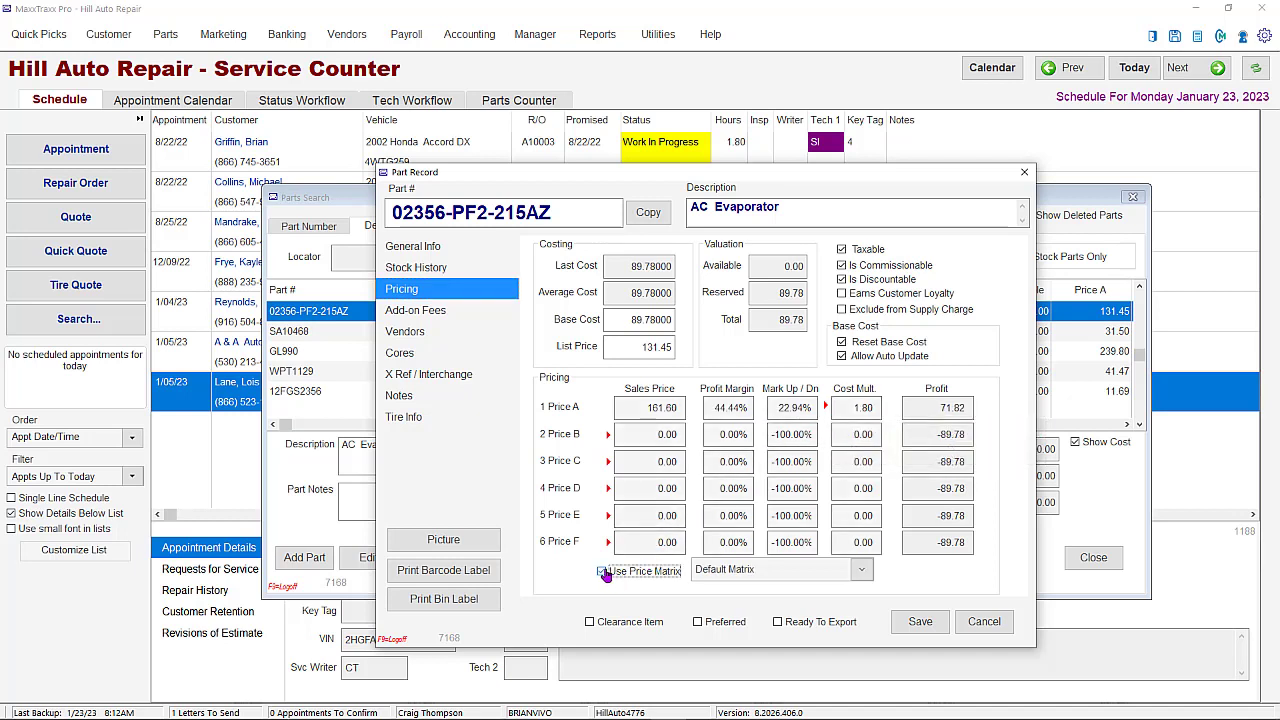
pyautogui.click(862, 570)
pyautogui.click(798, 590)
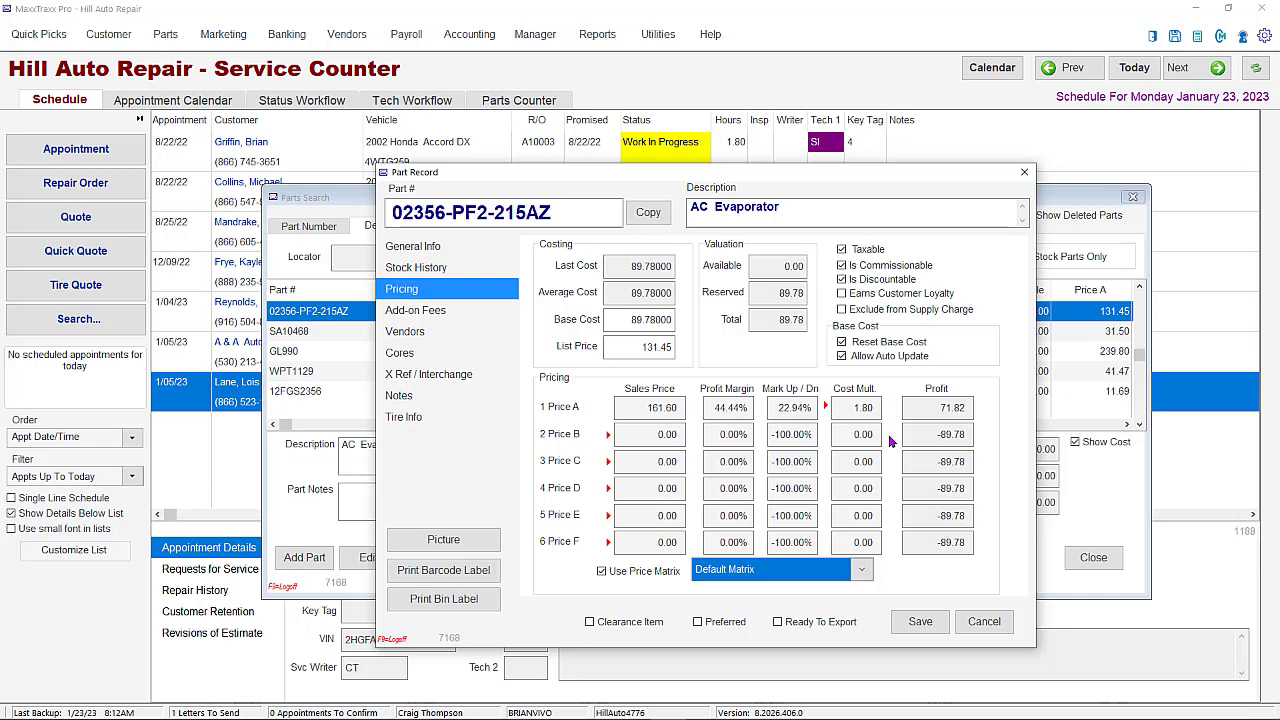
pyautogui.click(926, 623)
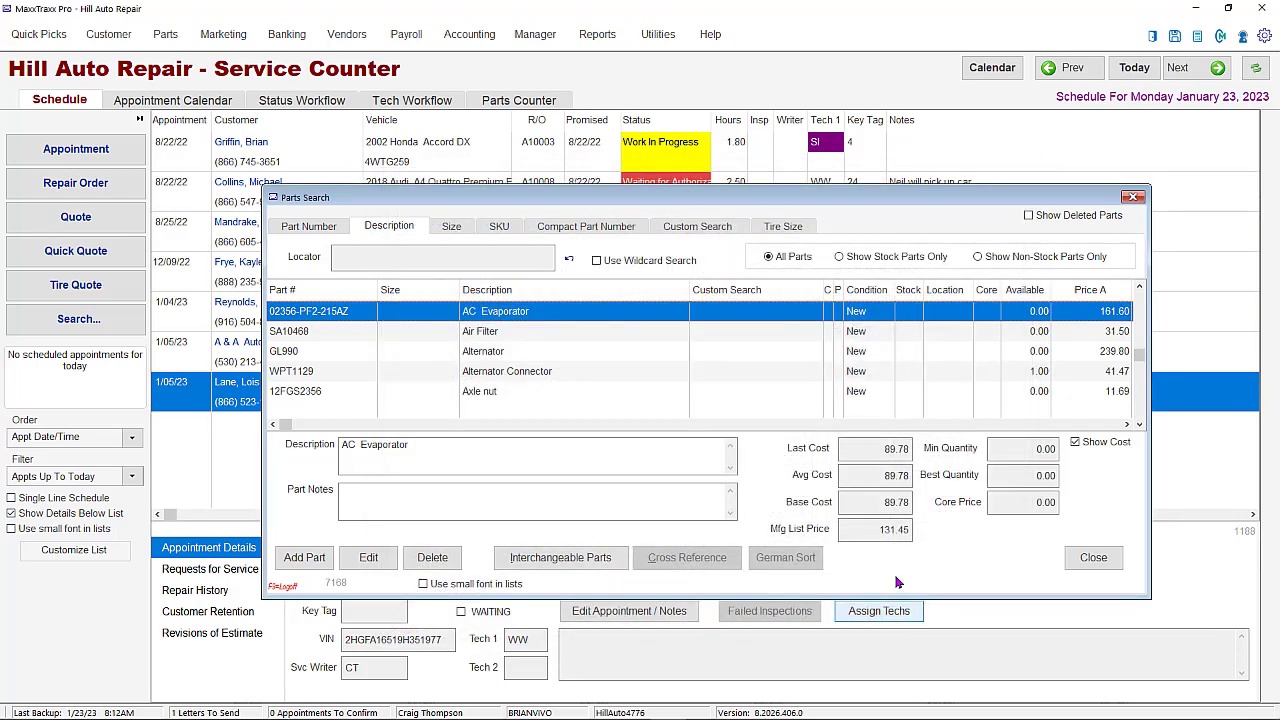
pyautogui.click(1093, 557)
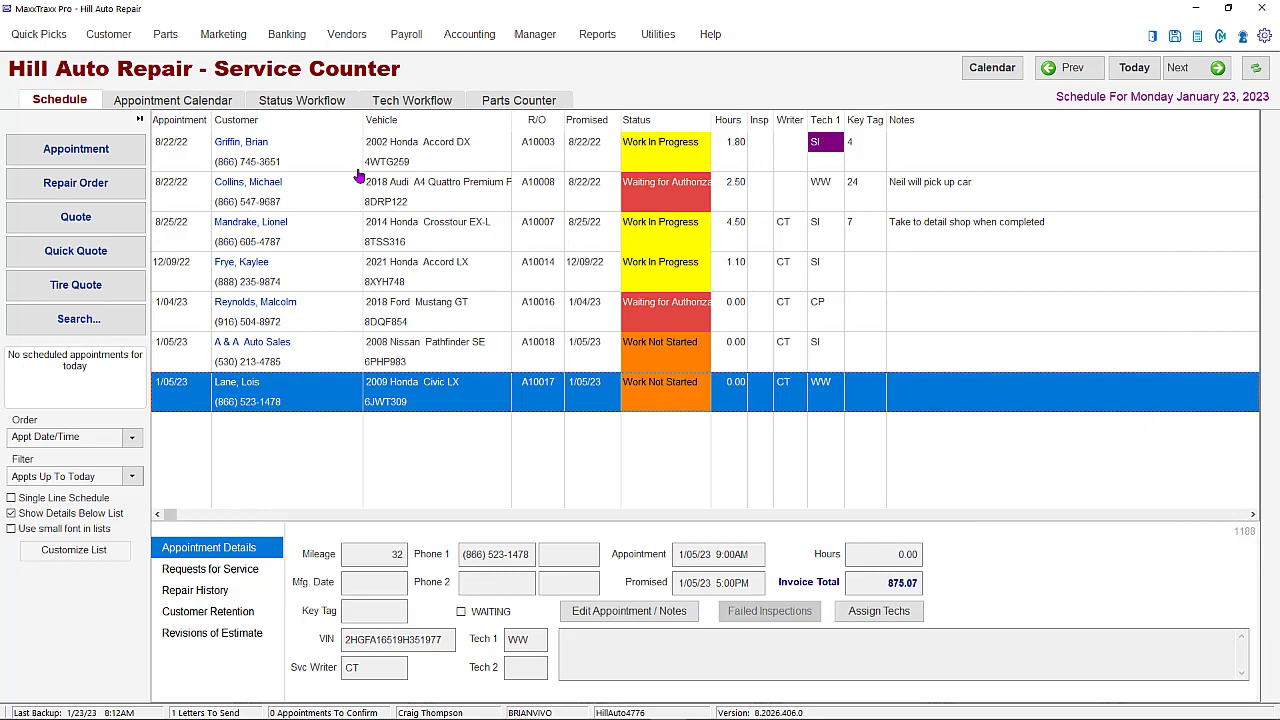
# In the parts price matrix named Default Matrix, set the Price A cost multiplier of the 70.00 tier to 1.70.
pyautogui.click(168, 38)
pyautogui.click(474, 263)
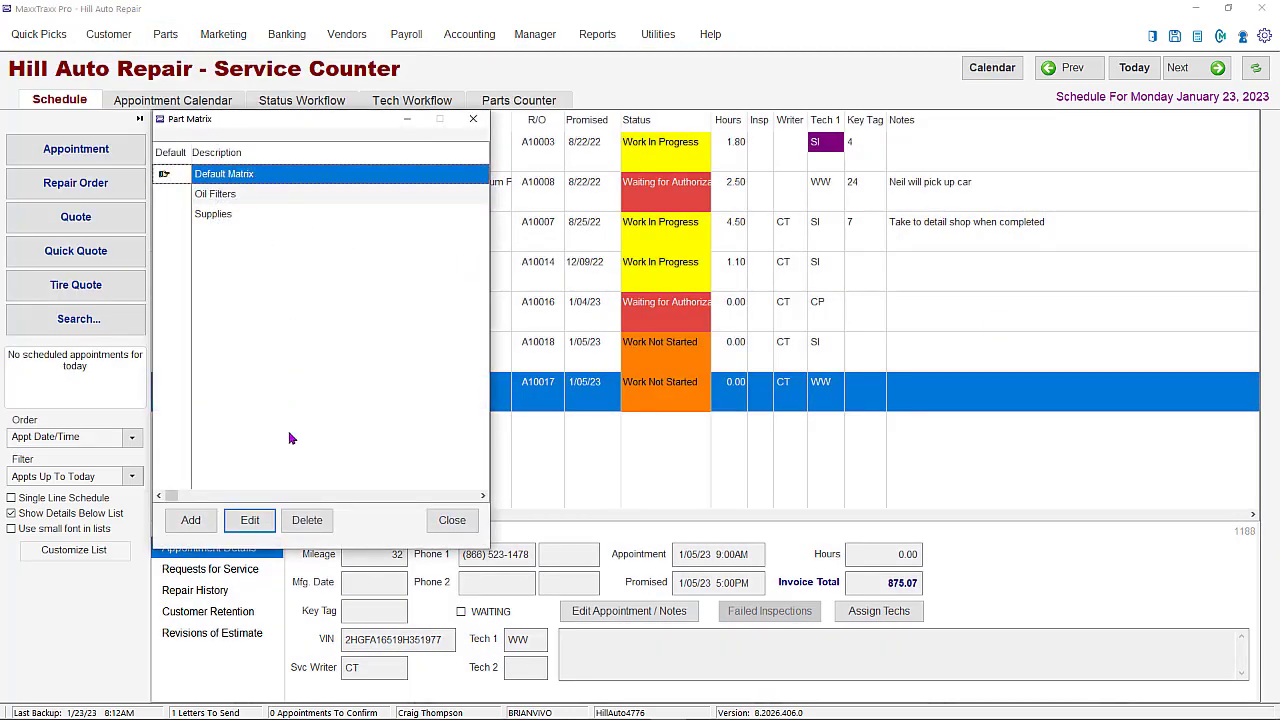
pyautogui.click(251, 520)
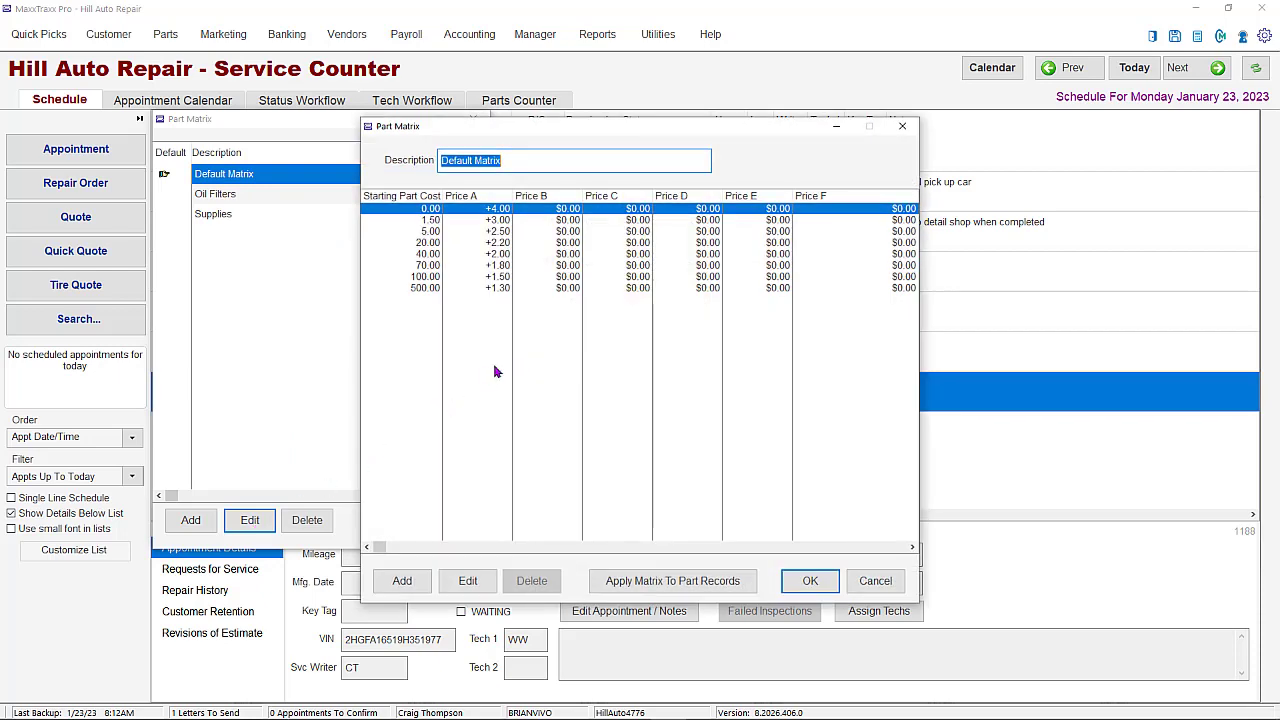
pyautogui.doubleClick(481, 265)
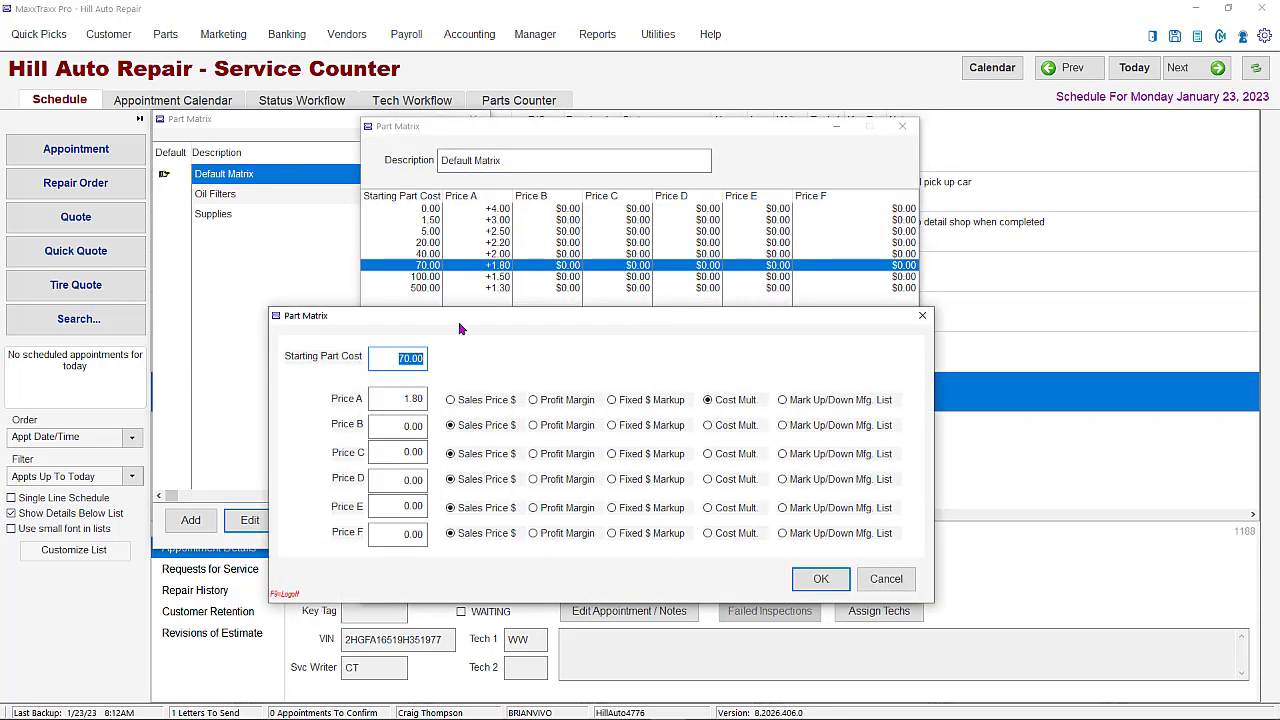
pyautogui.click(402, 399)
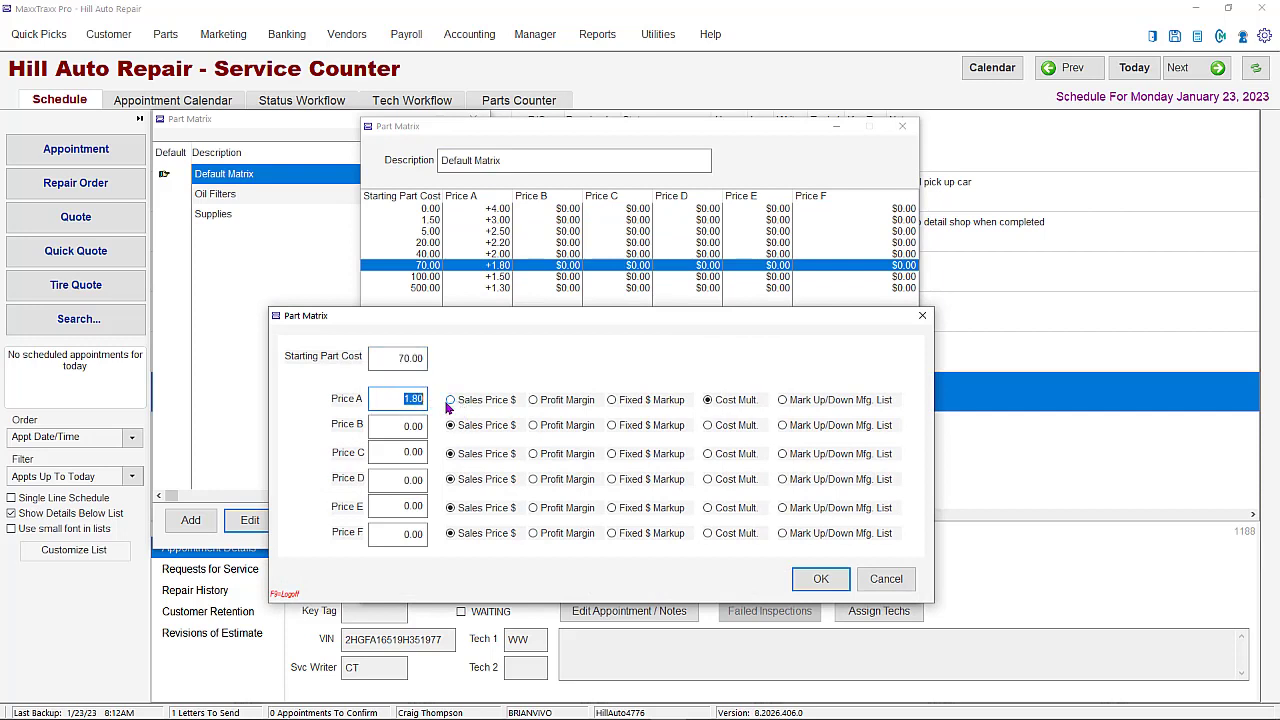
pyautogui.write('1.')
pyautogui.click(815, 580)
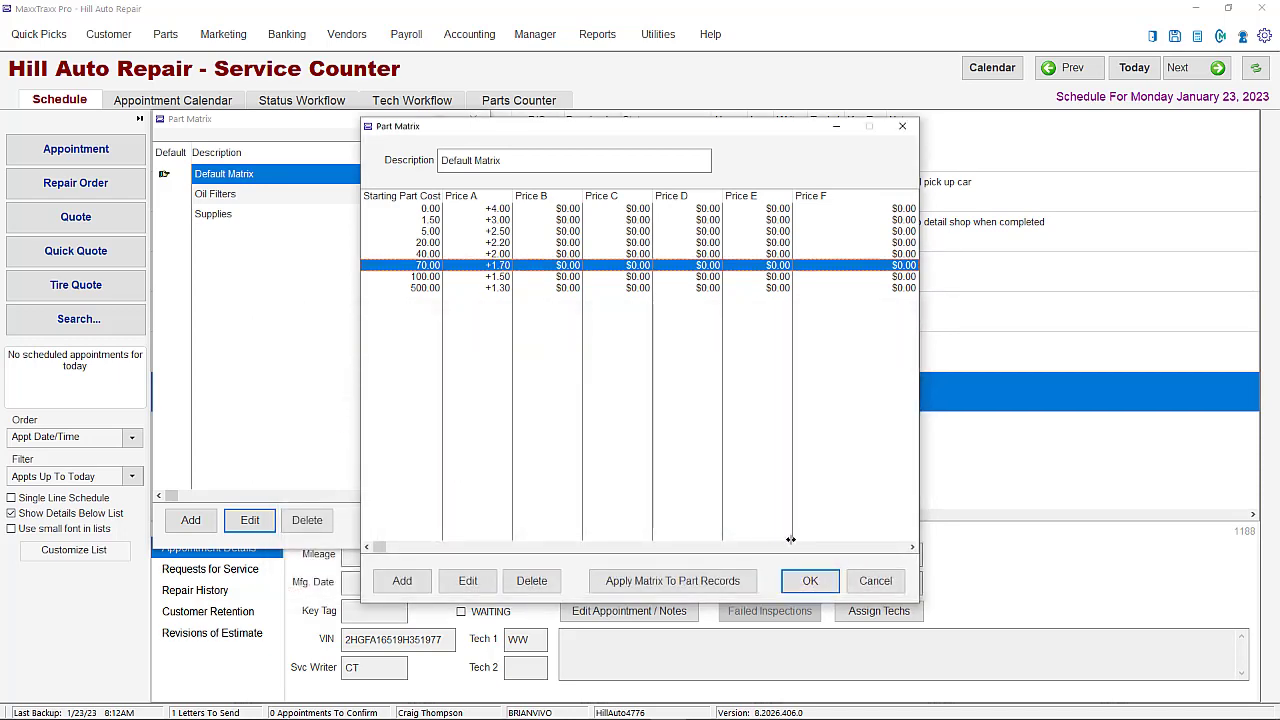
# Apply Default Matrix to the part records, updating the part prices, and save and close the matrix.
pyautogui.click(679, 585)
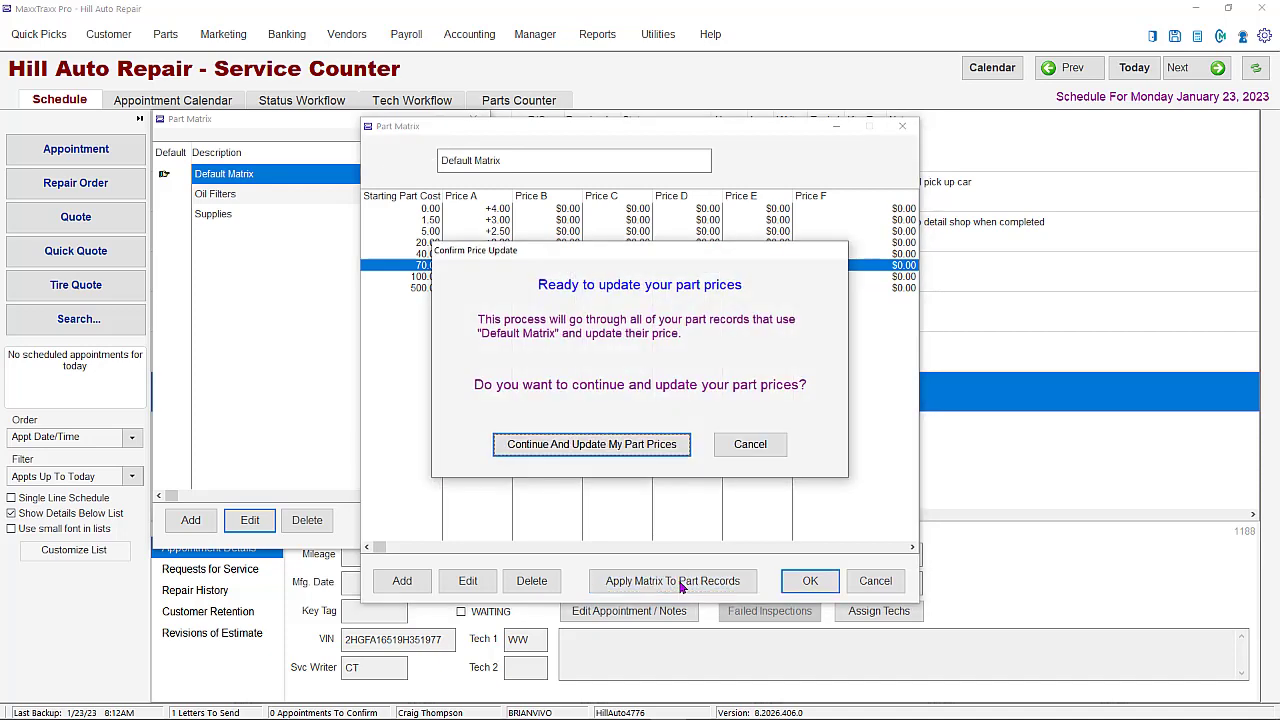
pyautogui.click(576, 448)
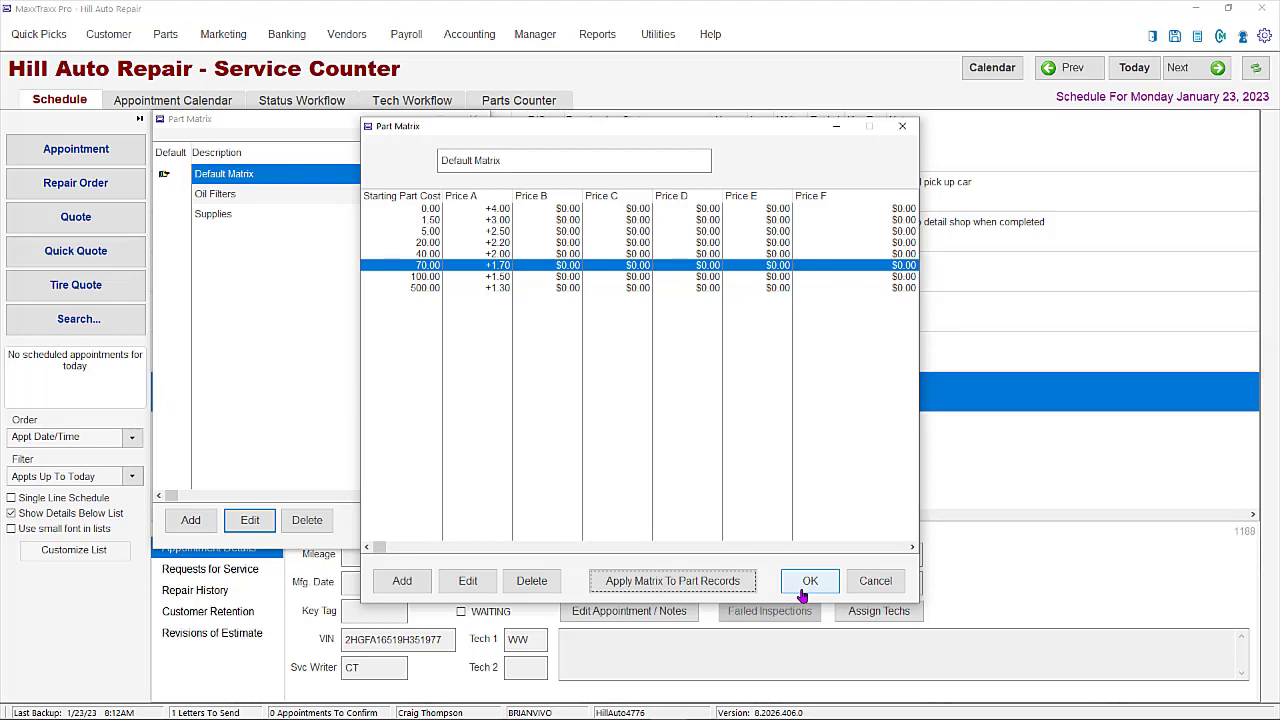
pyautogui.click(805, 585)
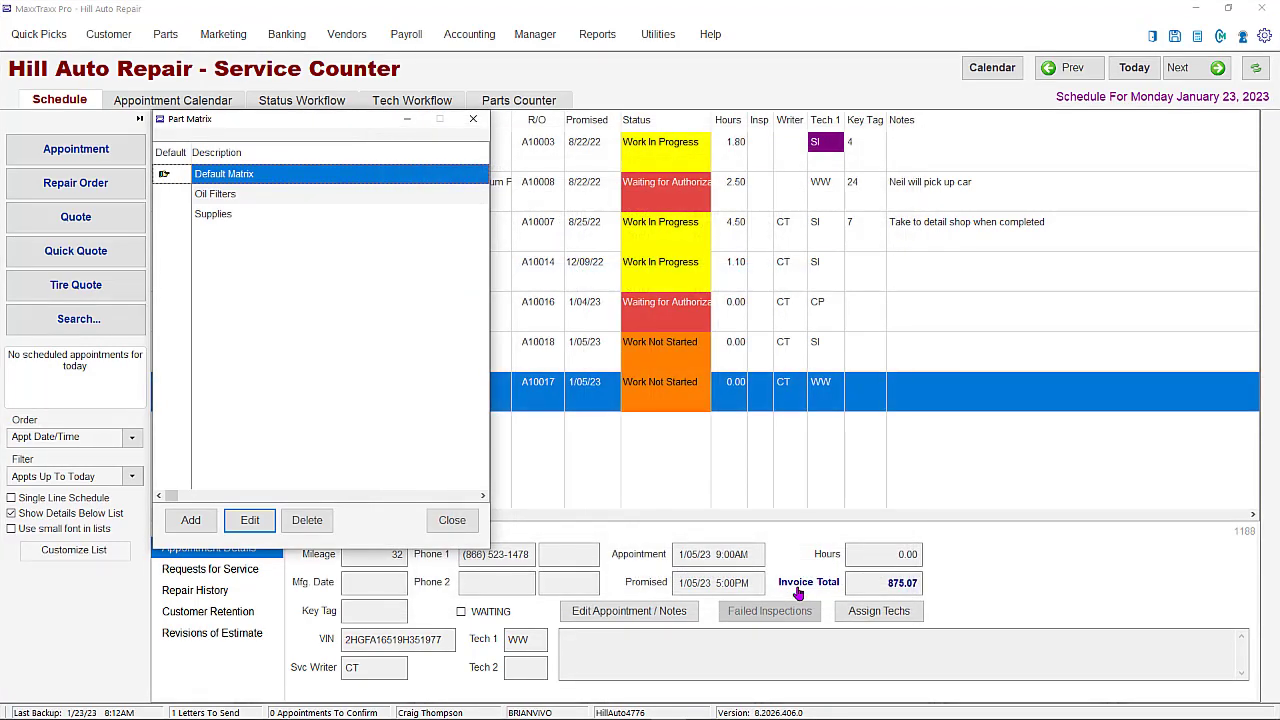
pyautogui.click(473, 119)
# Open the parts list to check the AC Evaporator's Price A.
pyautogui.click(165, 34)
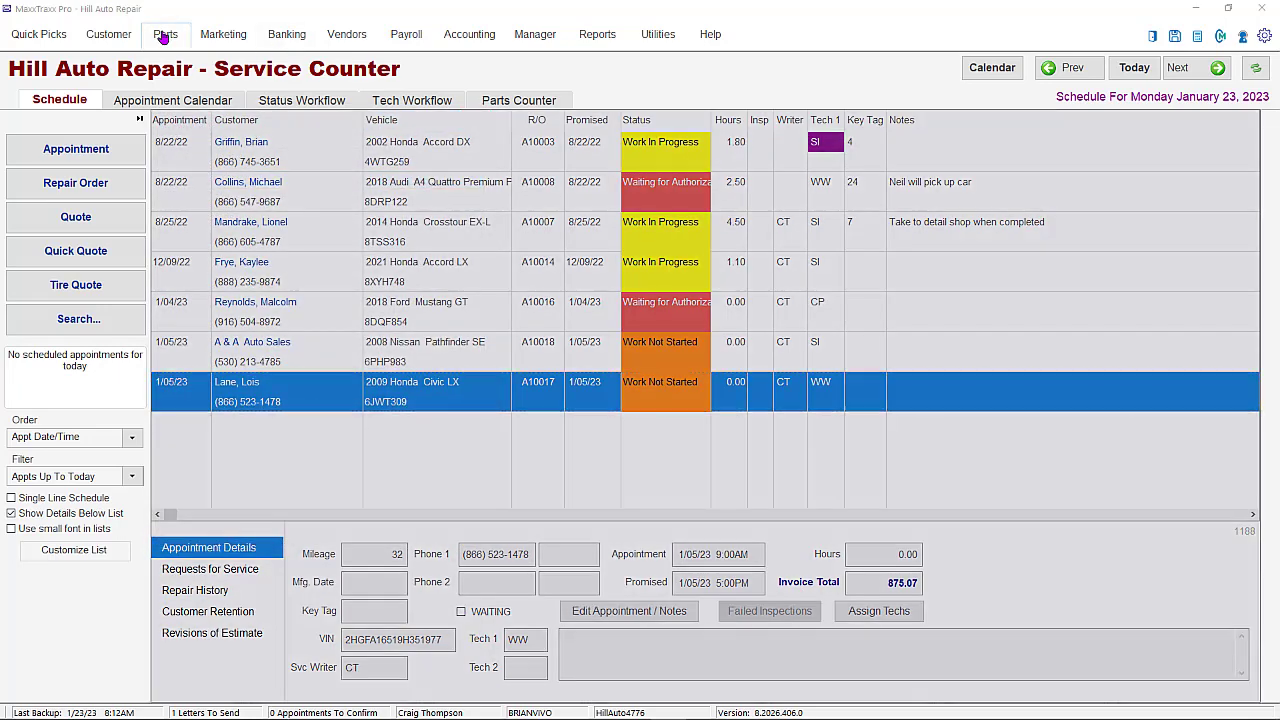
pyautogui.click(128, 88)
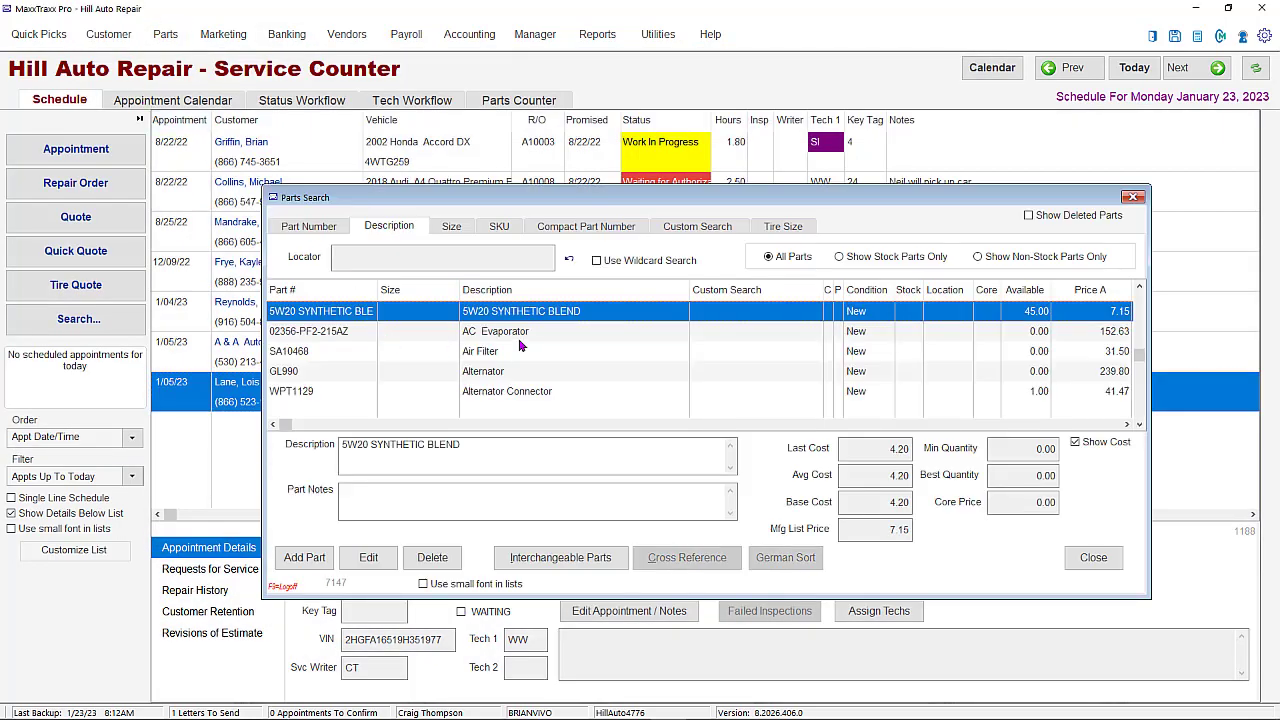
# Check the pricing details in the AC Evaporator's part record, leave it without saving, and close the parts list.
pyautogui.click(522, 336)
pyautogui.doubleClick(522, 338)
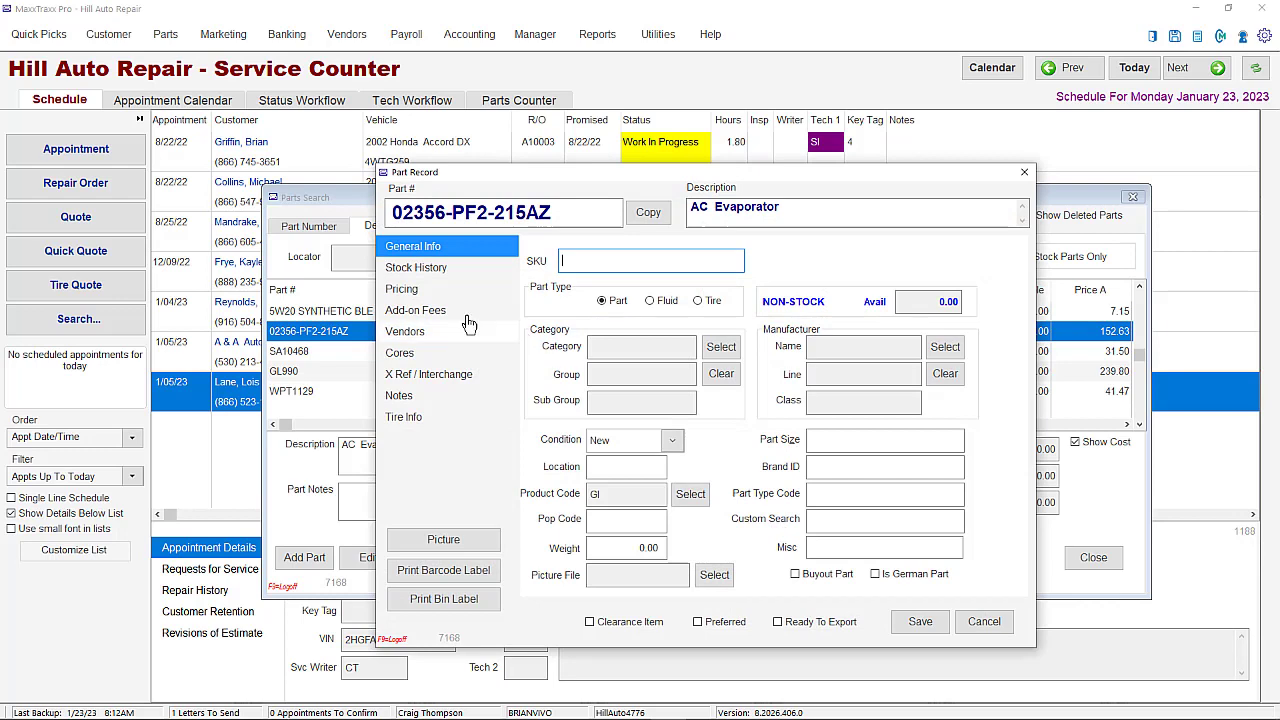
pyautogui.click(450, 289)
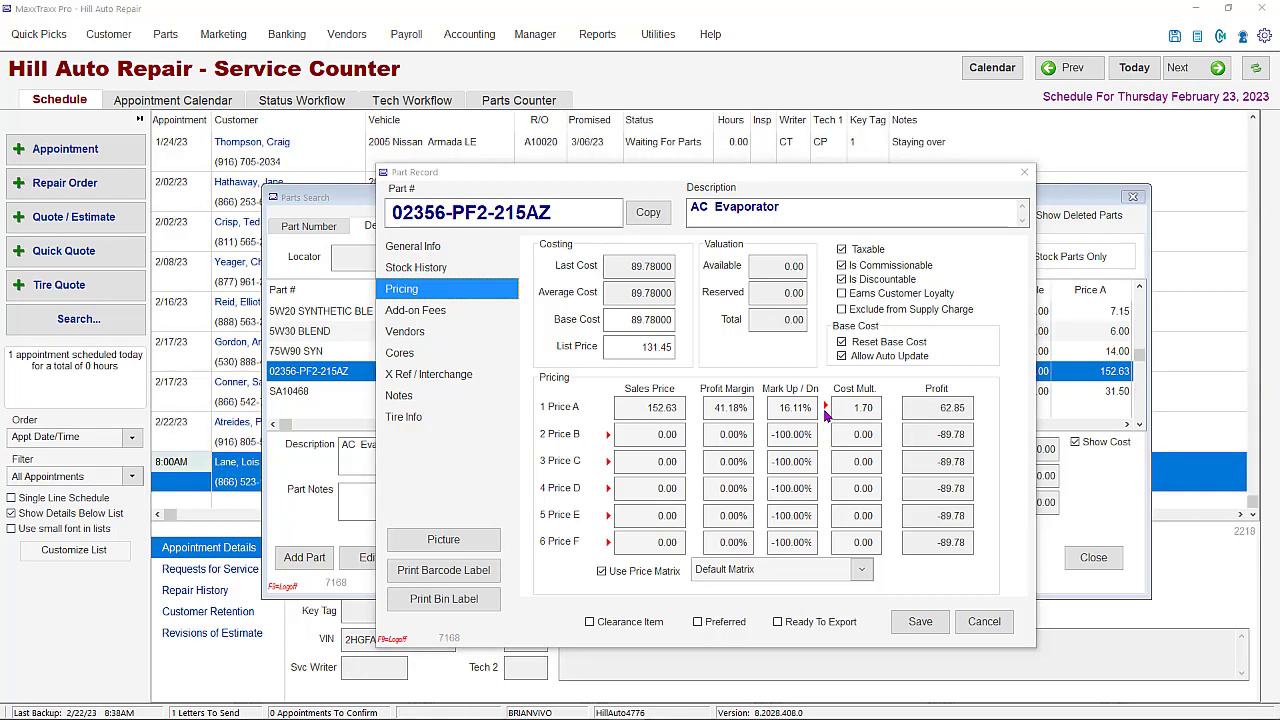
pyautogui.click(984, 622)
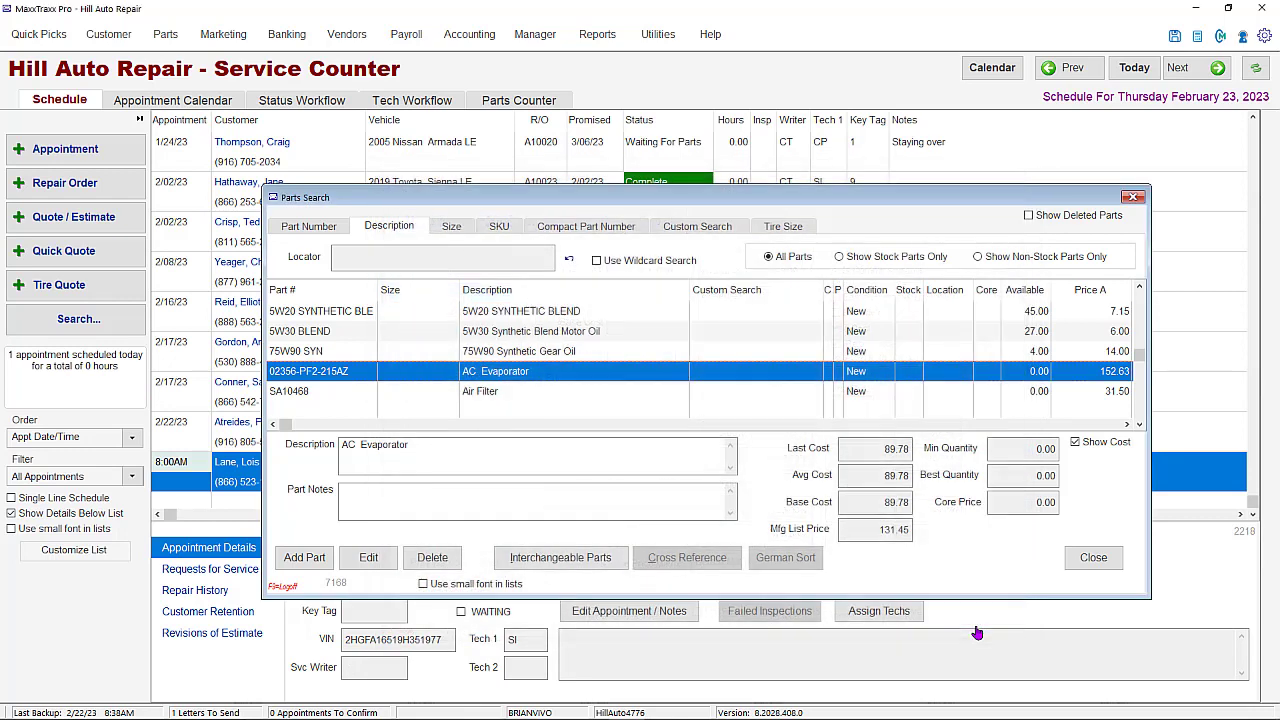
pyautogui.click(1070, 566)
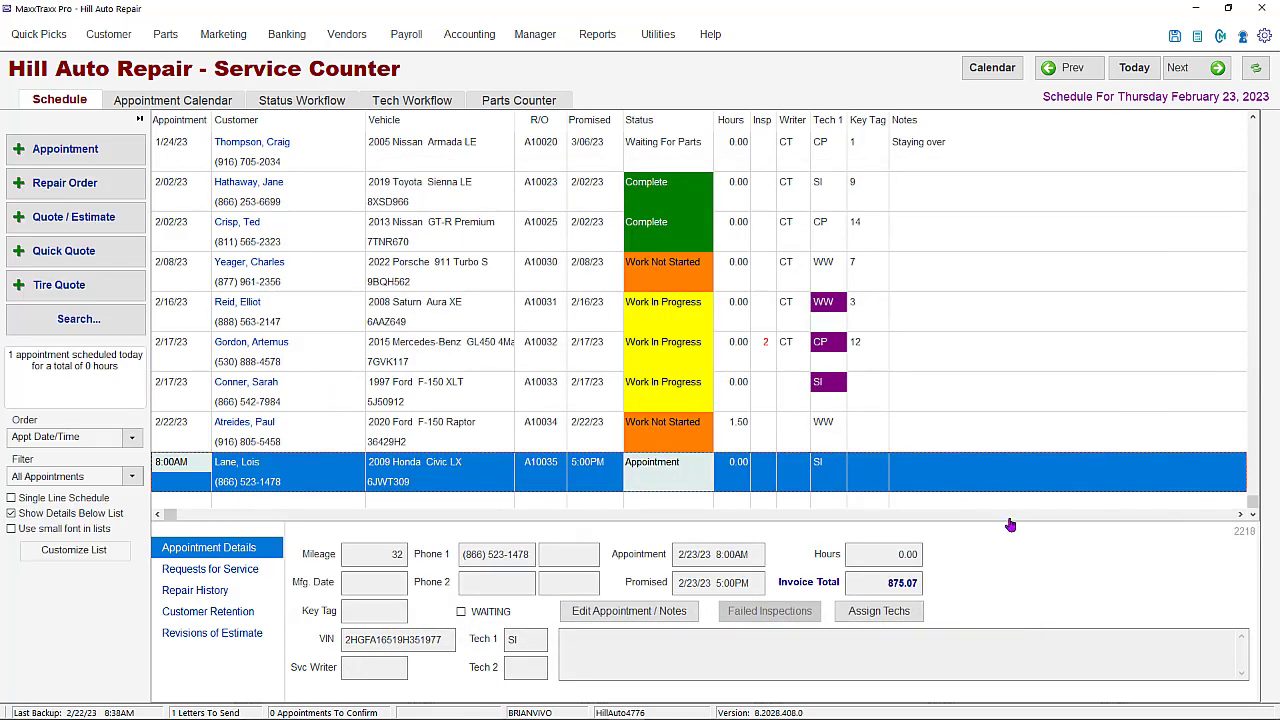
# In the AutoZone vendor's catalog settings, review the price matrix choices, keep Default Matrix, accept the record and close the vendor list.
pyautogui.click(346, 34)
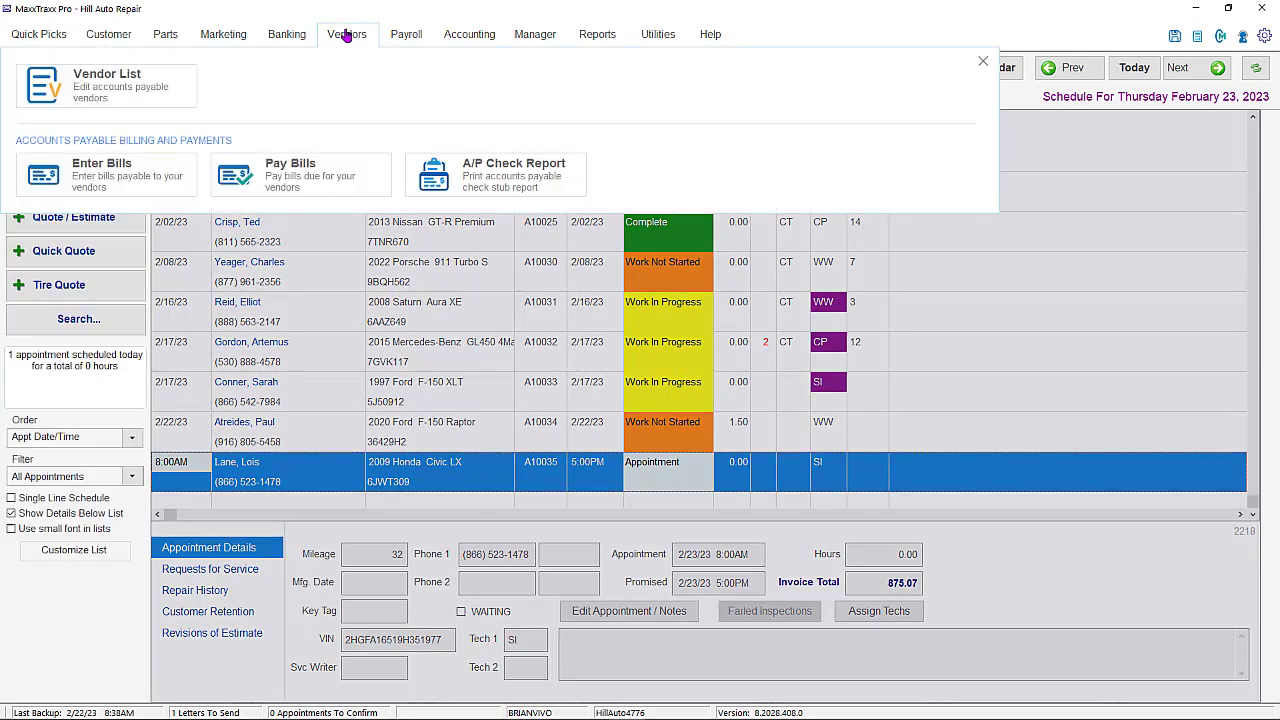
pyautogui.click(119, 85)
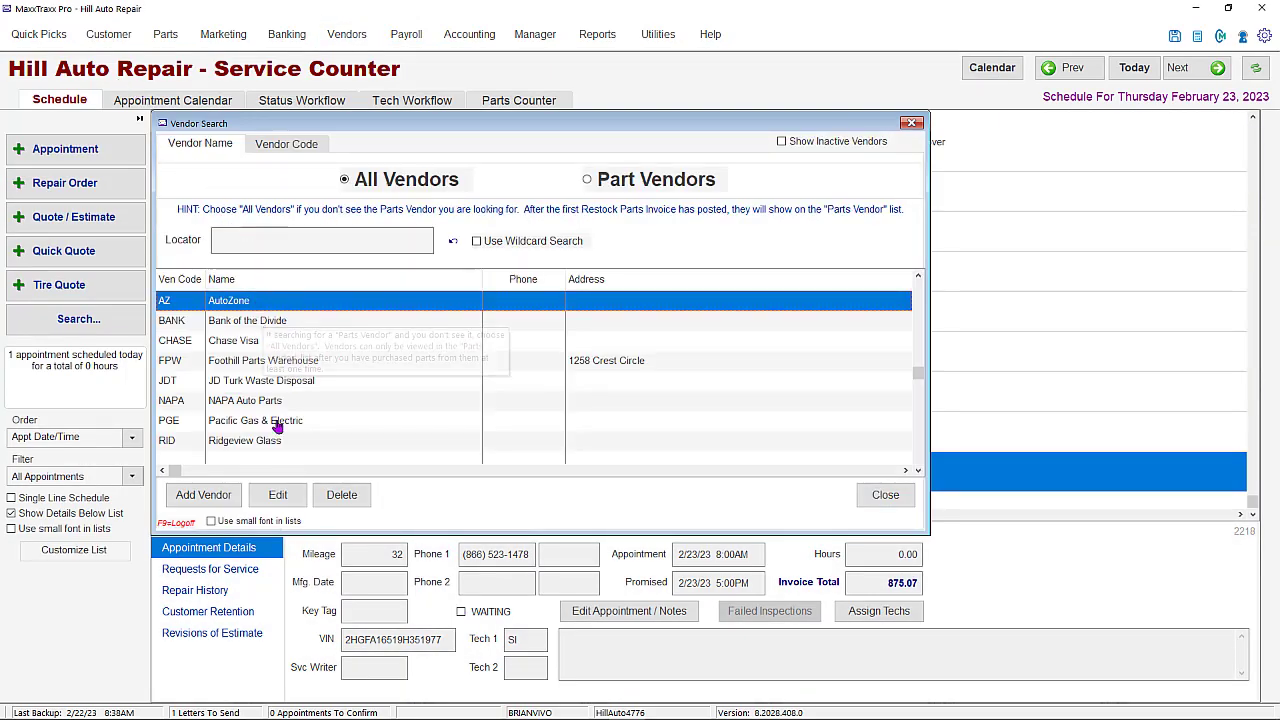
pyautogui.click(280, 497)
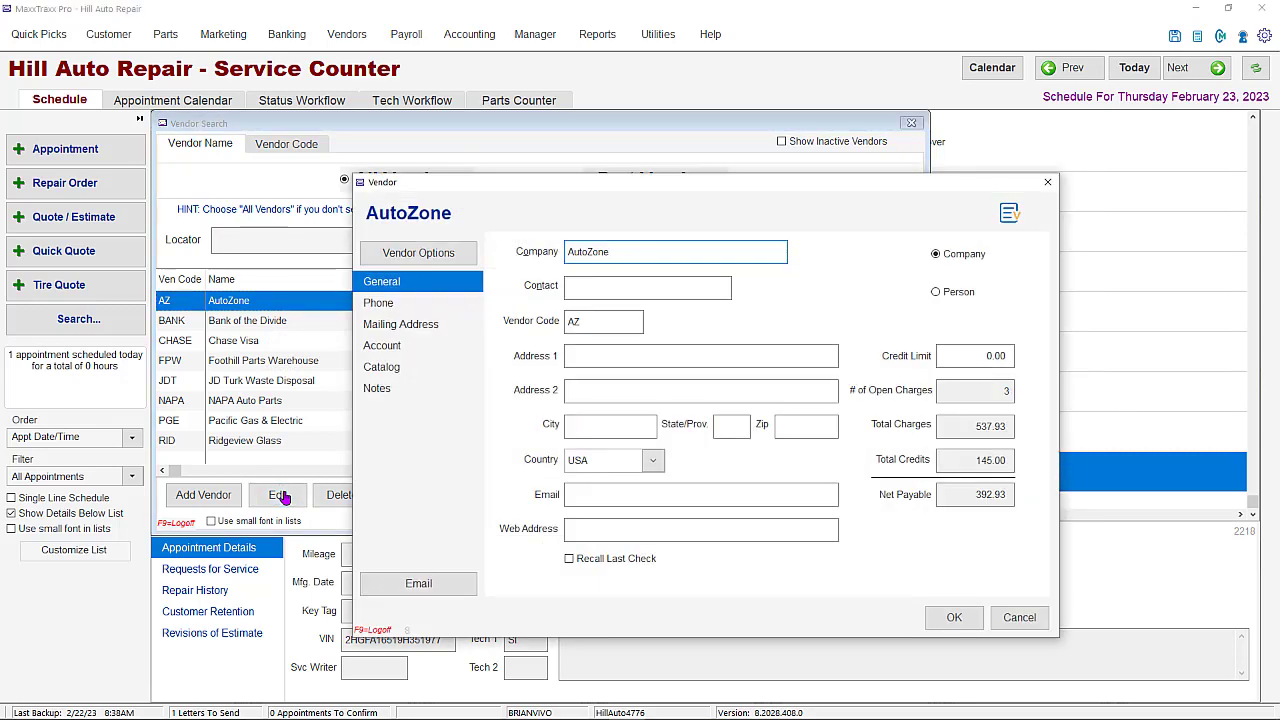
pyautogui.click(393, 372)
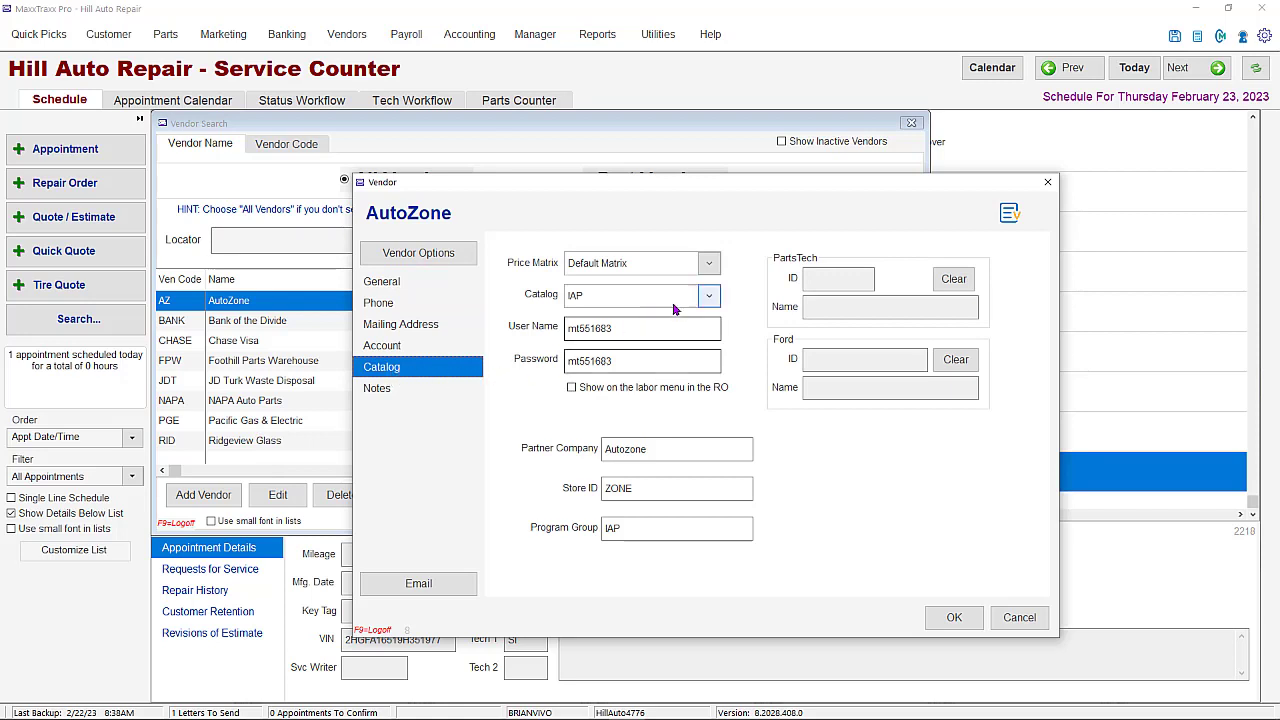
pyautogui.click(705, 264)
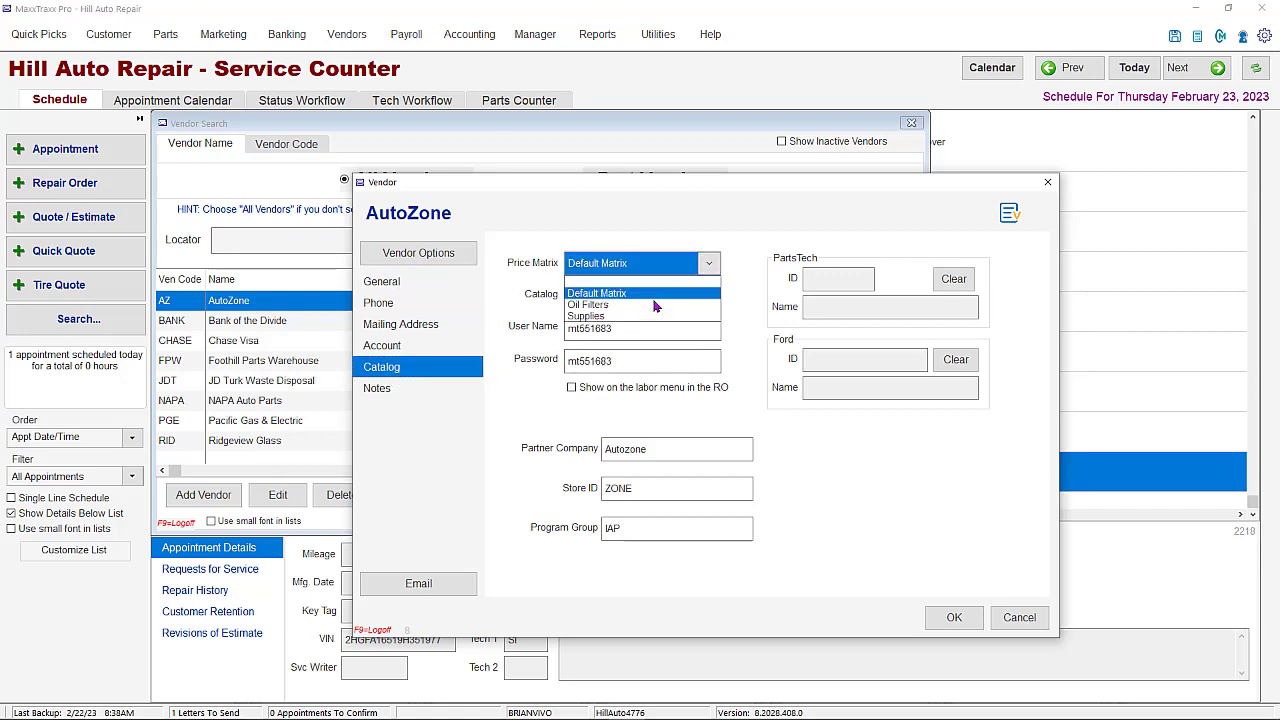
pyautogui.click(708, 264)
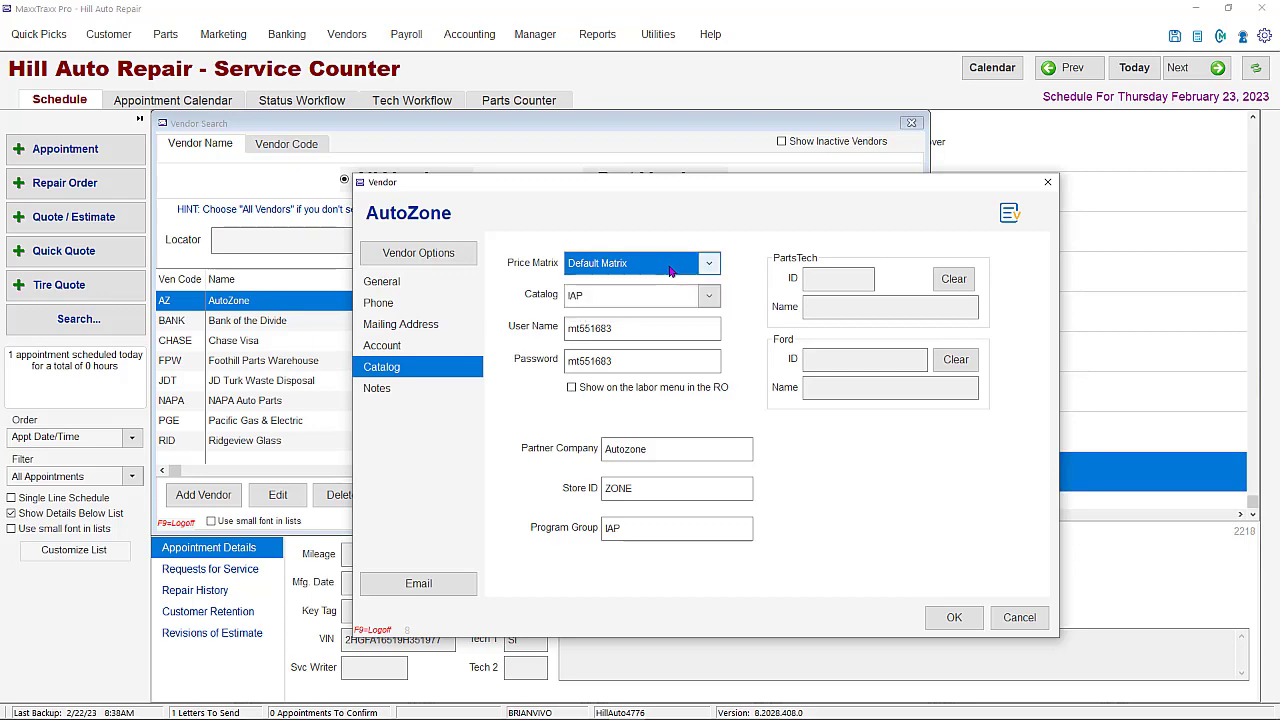
pyautogui.click(952, 620)
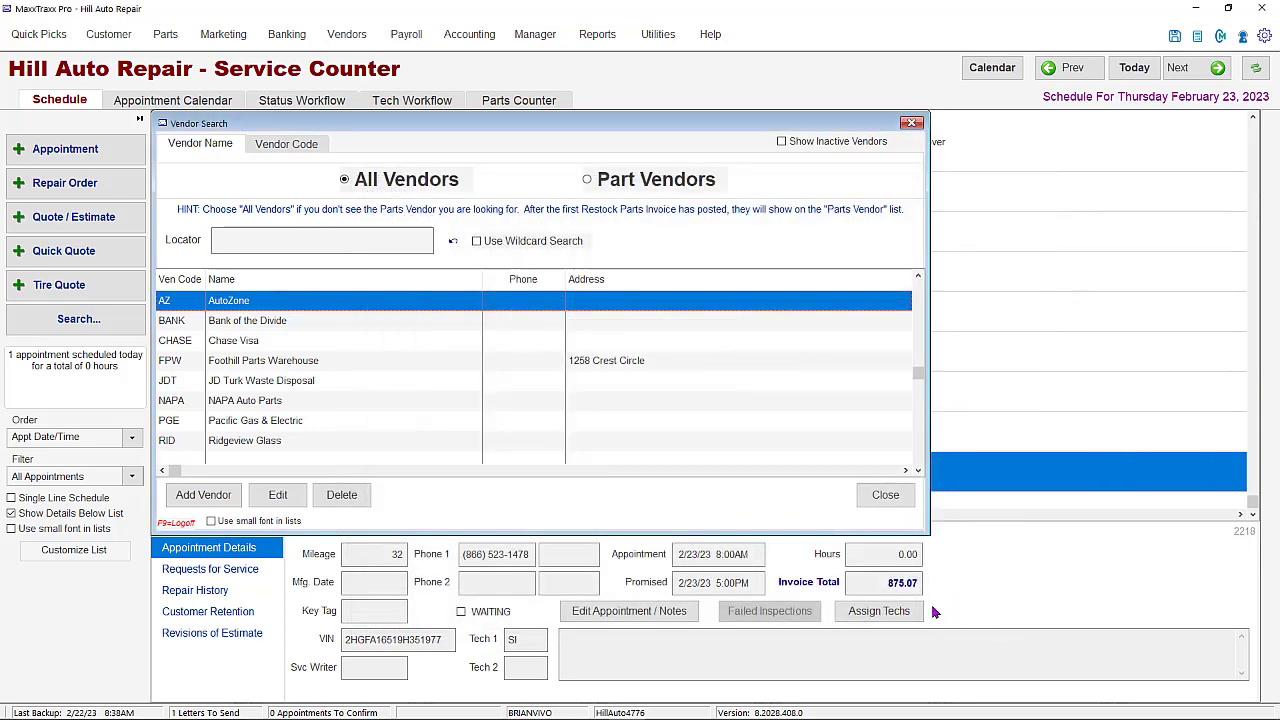
pyautogui.click(886, 495)
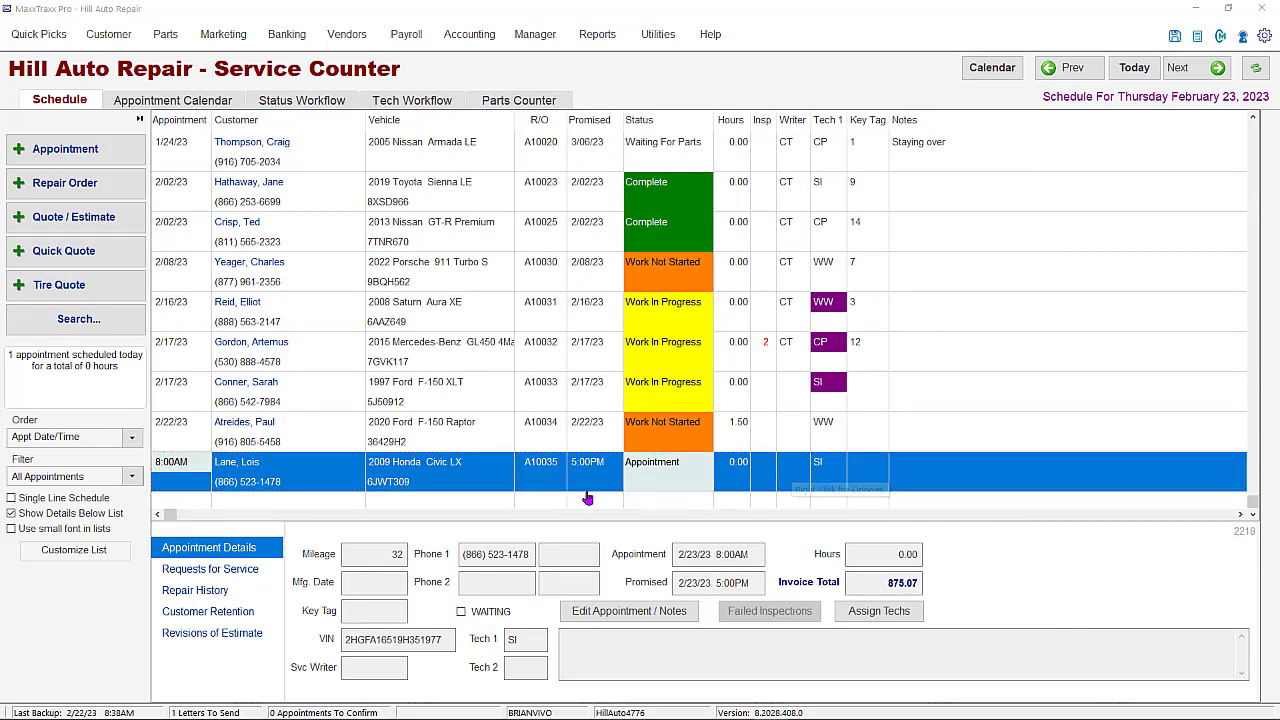
# Open the 2009 Honda Civic LX repair order and bring up the AutoZone parts catalog for its front shock/strut labor to check Use Matrix Pricing.
pyautogui.doubleClick(497, 473)
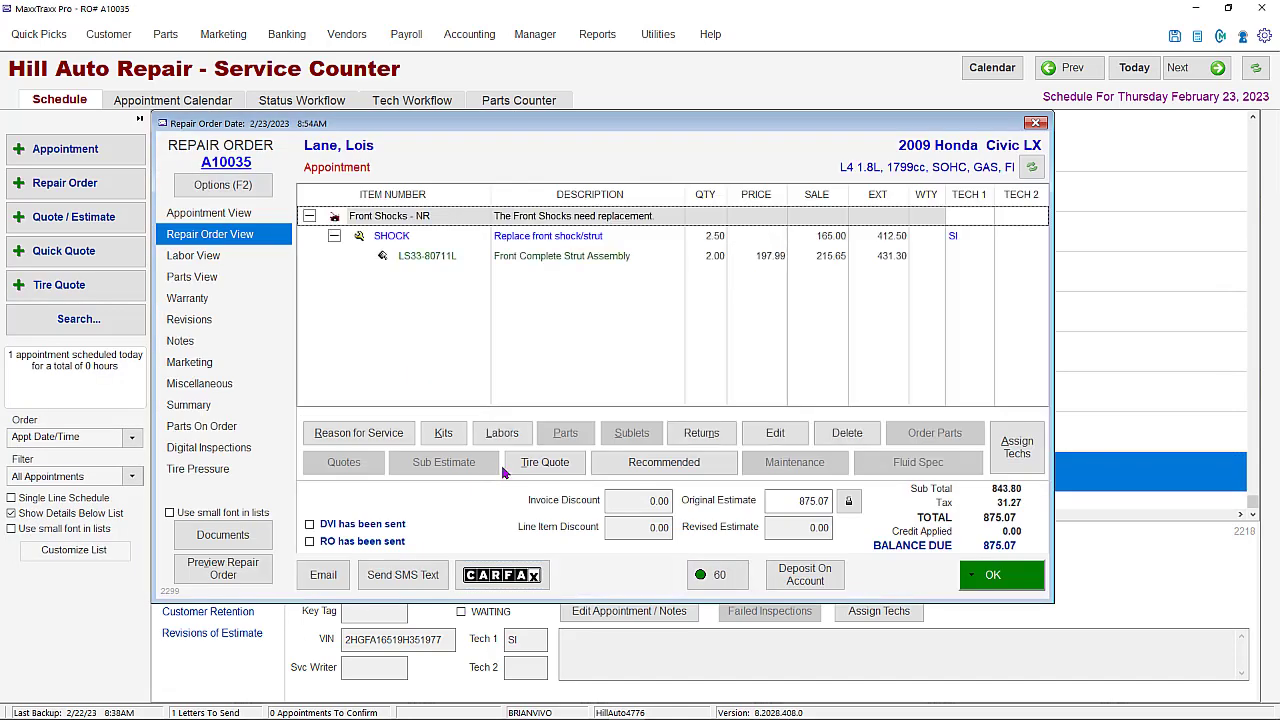
pyautogui.click(552, 239)
pyautogui.rightClick(552, 239)
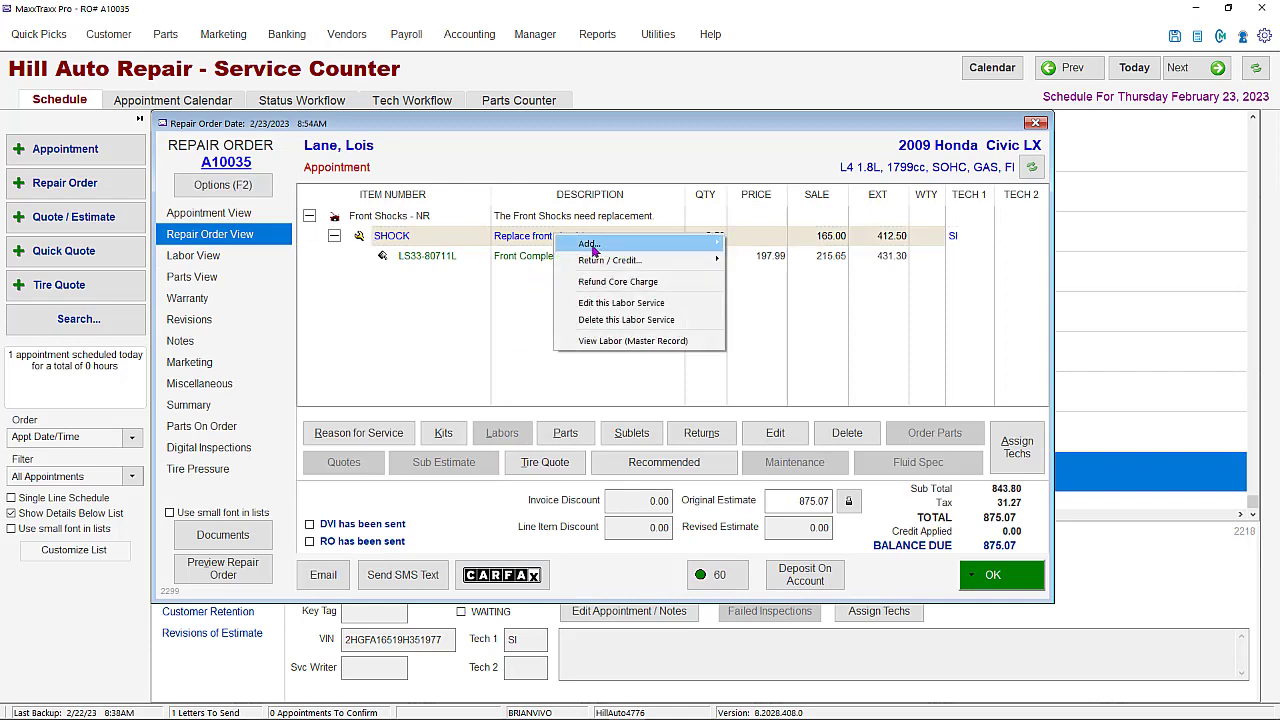
pyautogui.moveTo(606, 248)
pyautogui.click(799, 265)
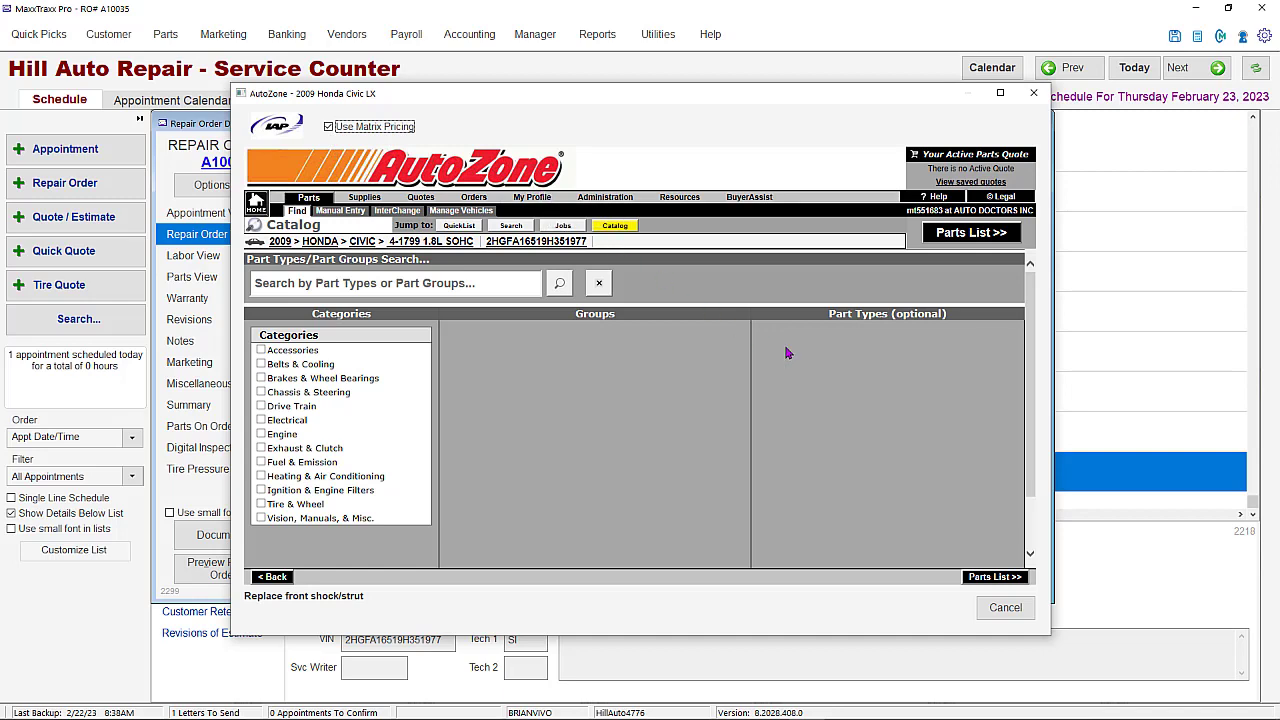
# Leave the AutoZone catalog without adding parts and save the Honda Civic repair order with Save Only.
pyautogui.click(1005, 607)
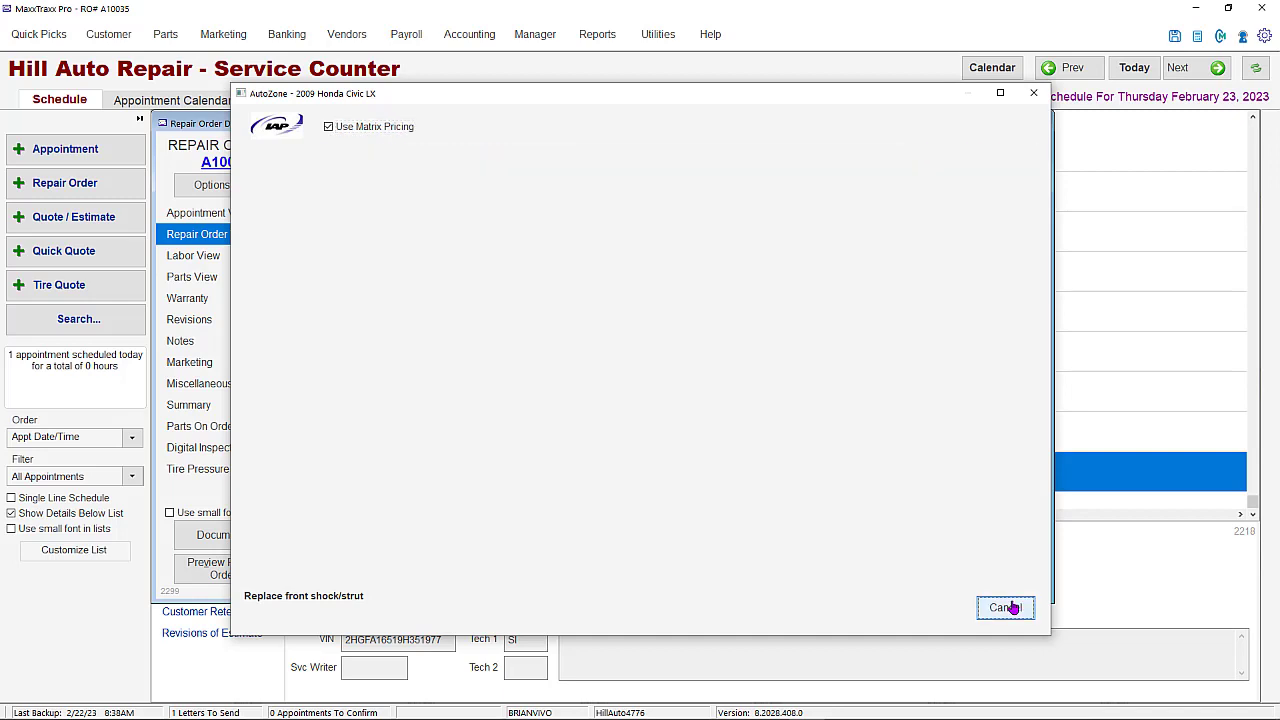
pyautogui.click(1004, 584)
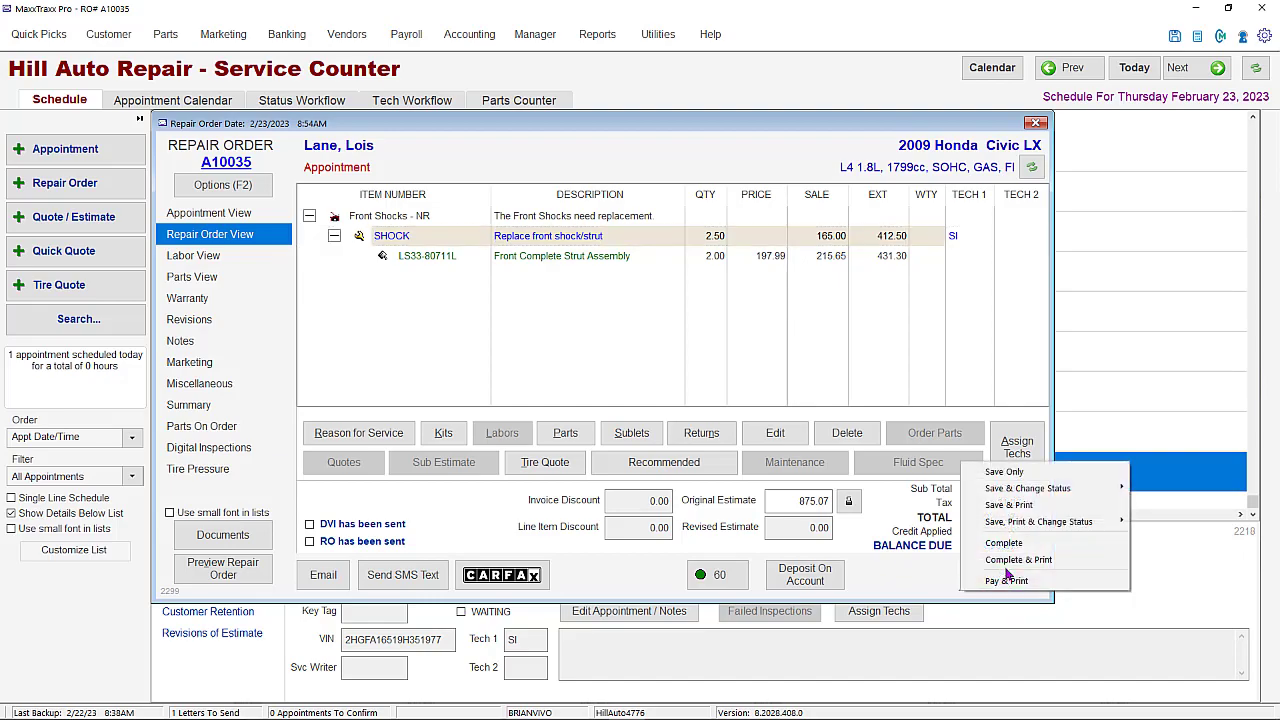
pyautogui.click(1004, 472)
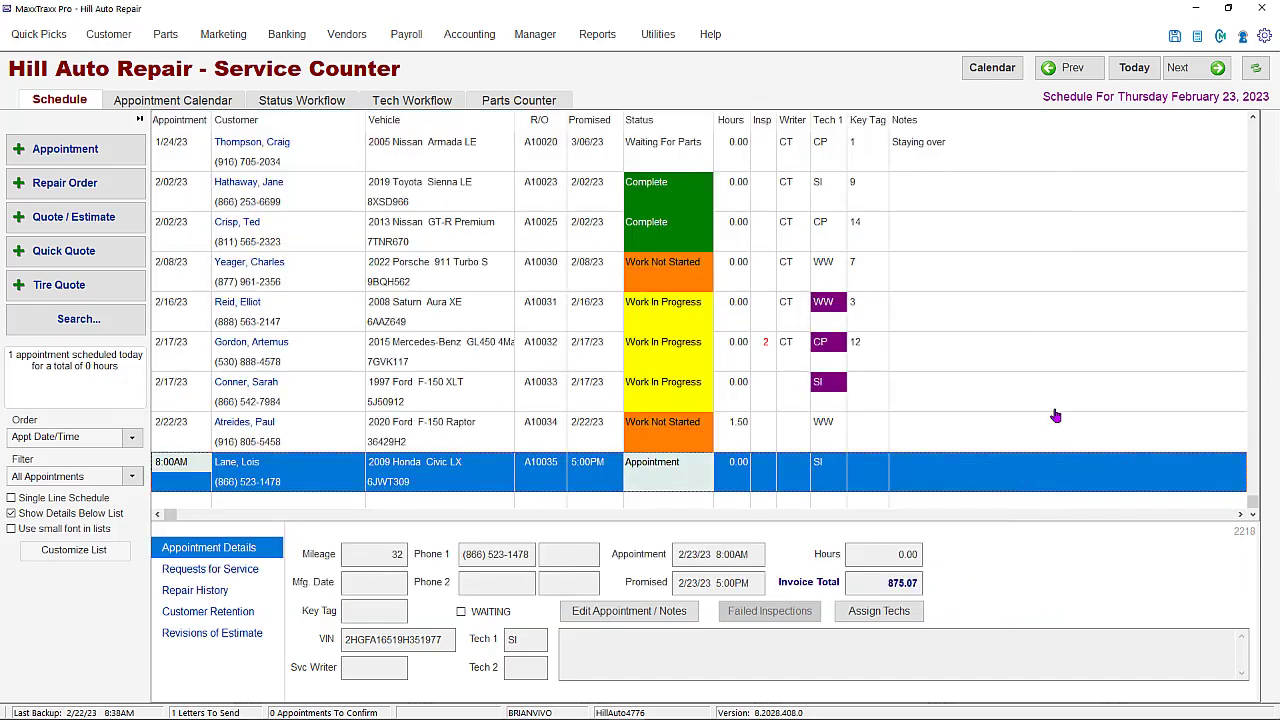